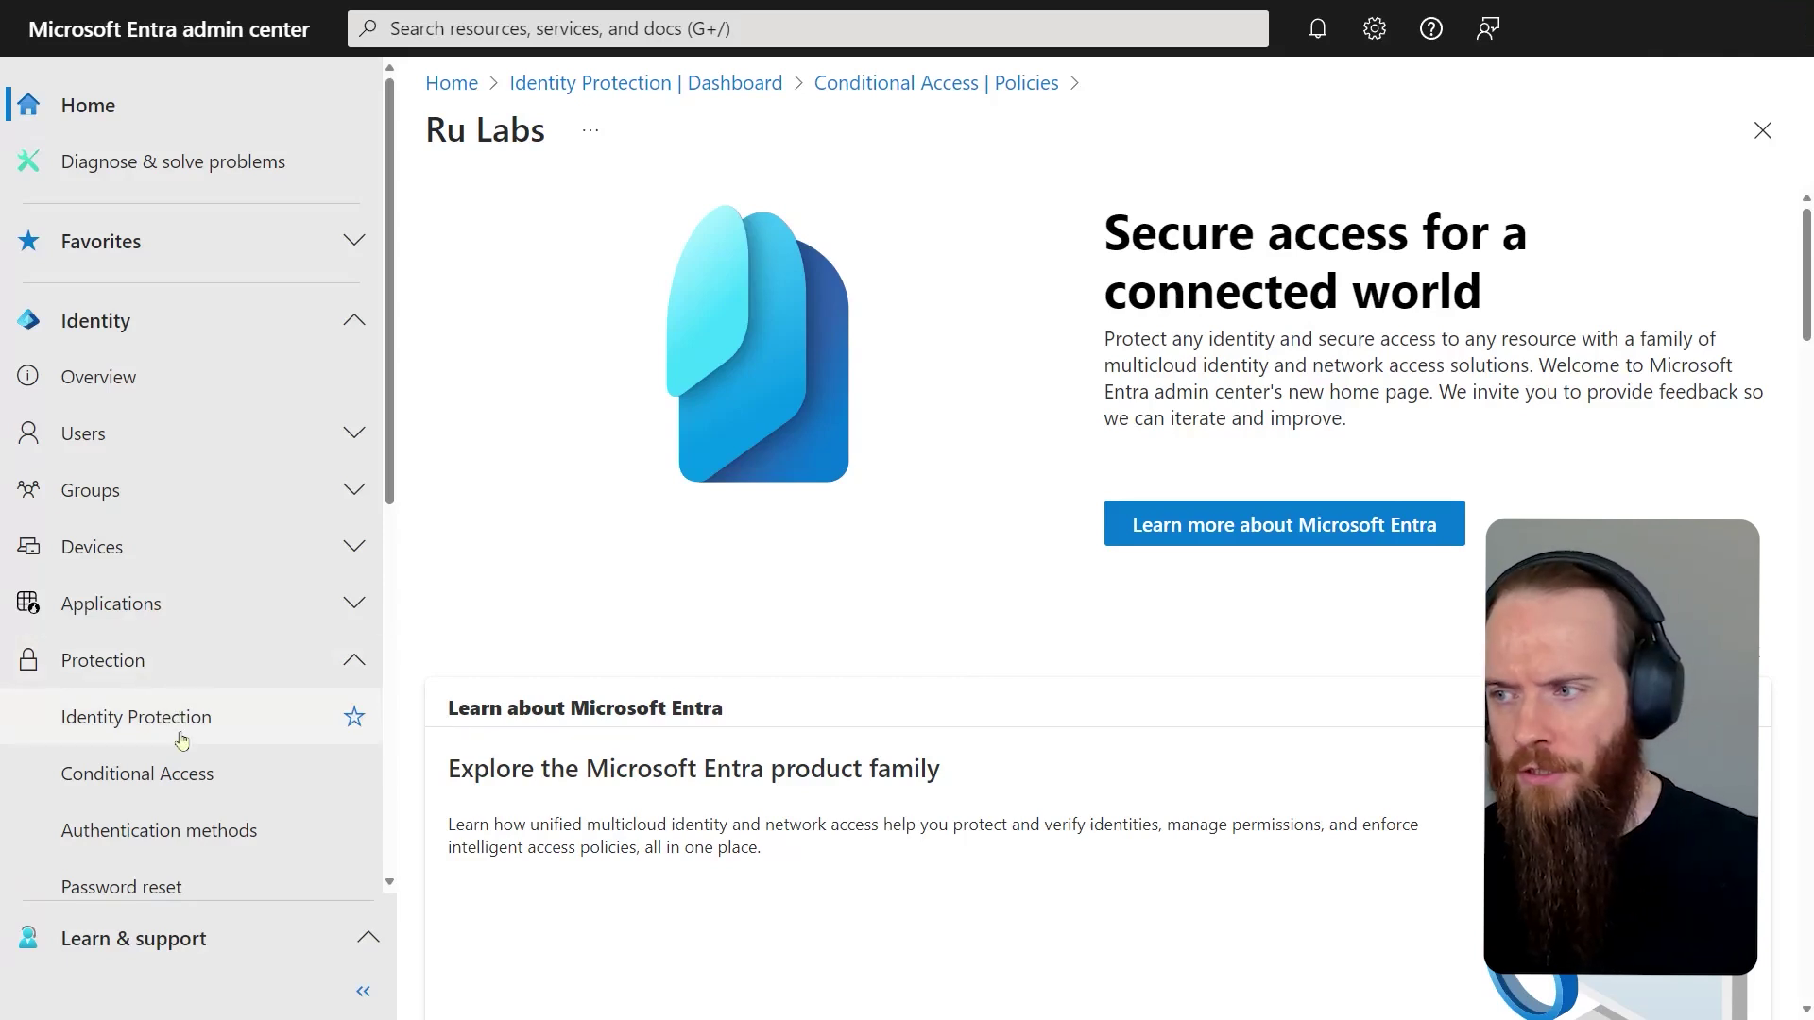
# Filter the Conditional Access policies list by 'risk' so it shows 5 of 61 policies.
pyautogui.click(175, 773)
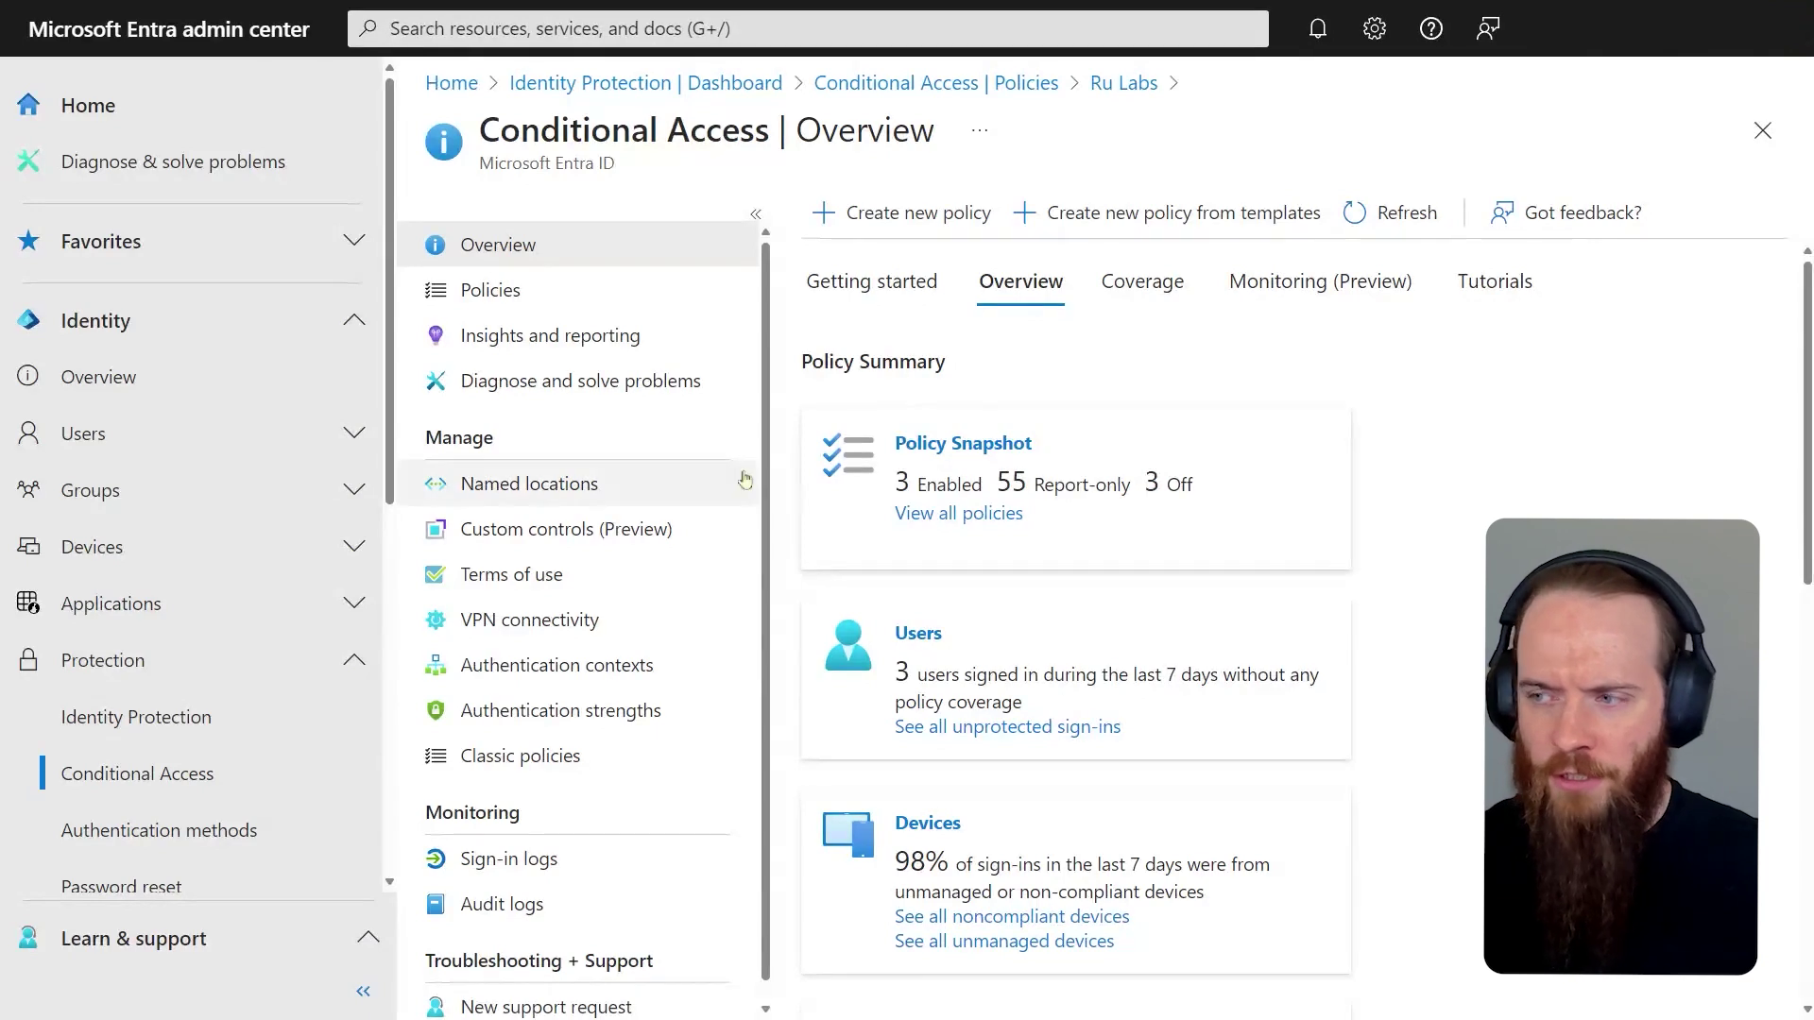
pyautogui.click(580, 304)
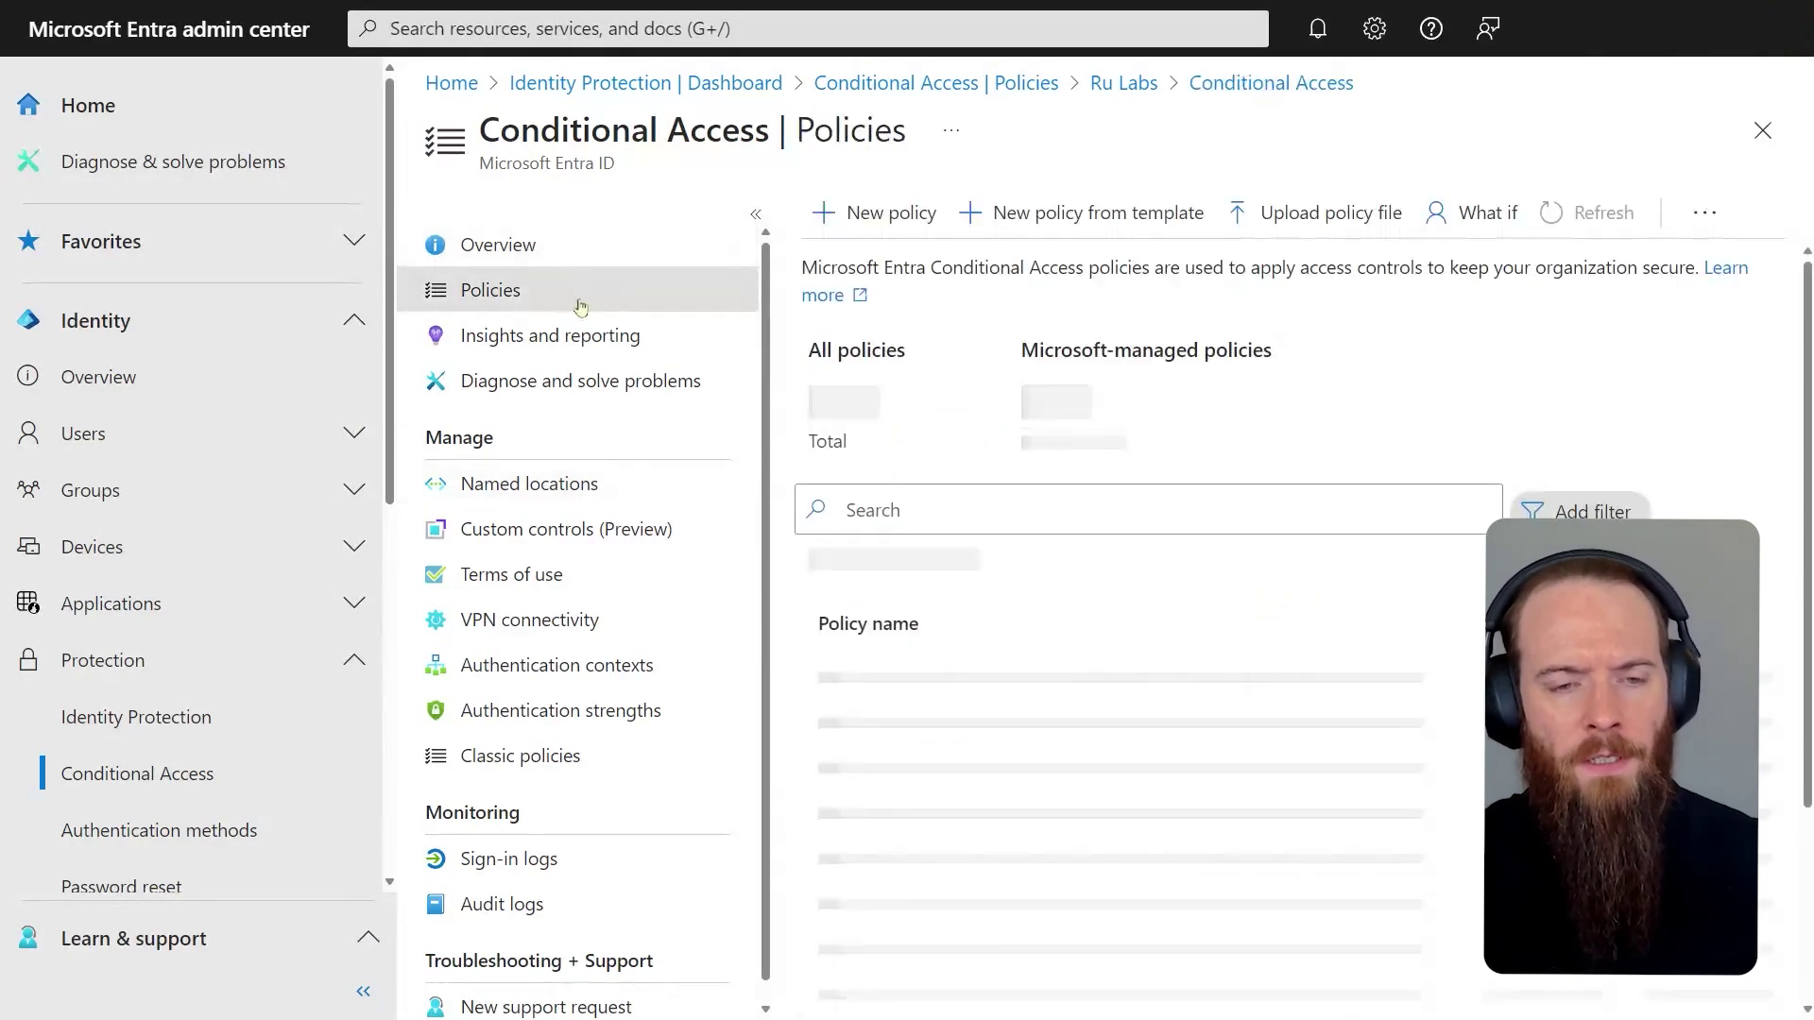
pyautogui.click(1021, 509)
pyautogui.write('risk')
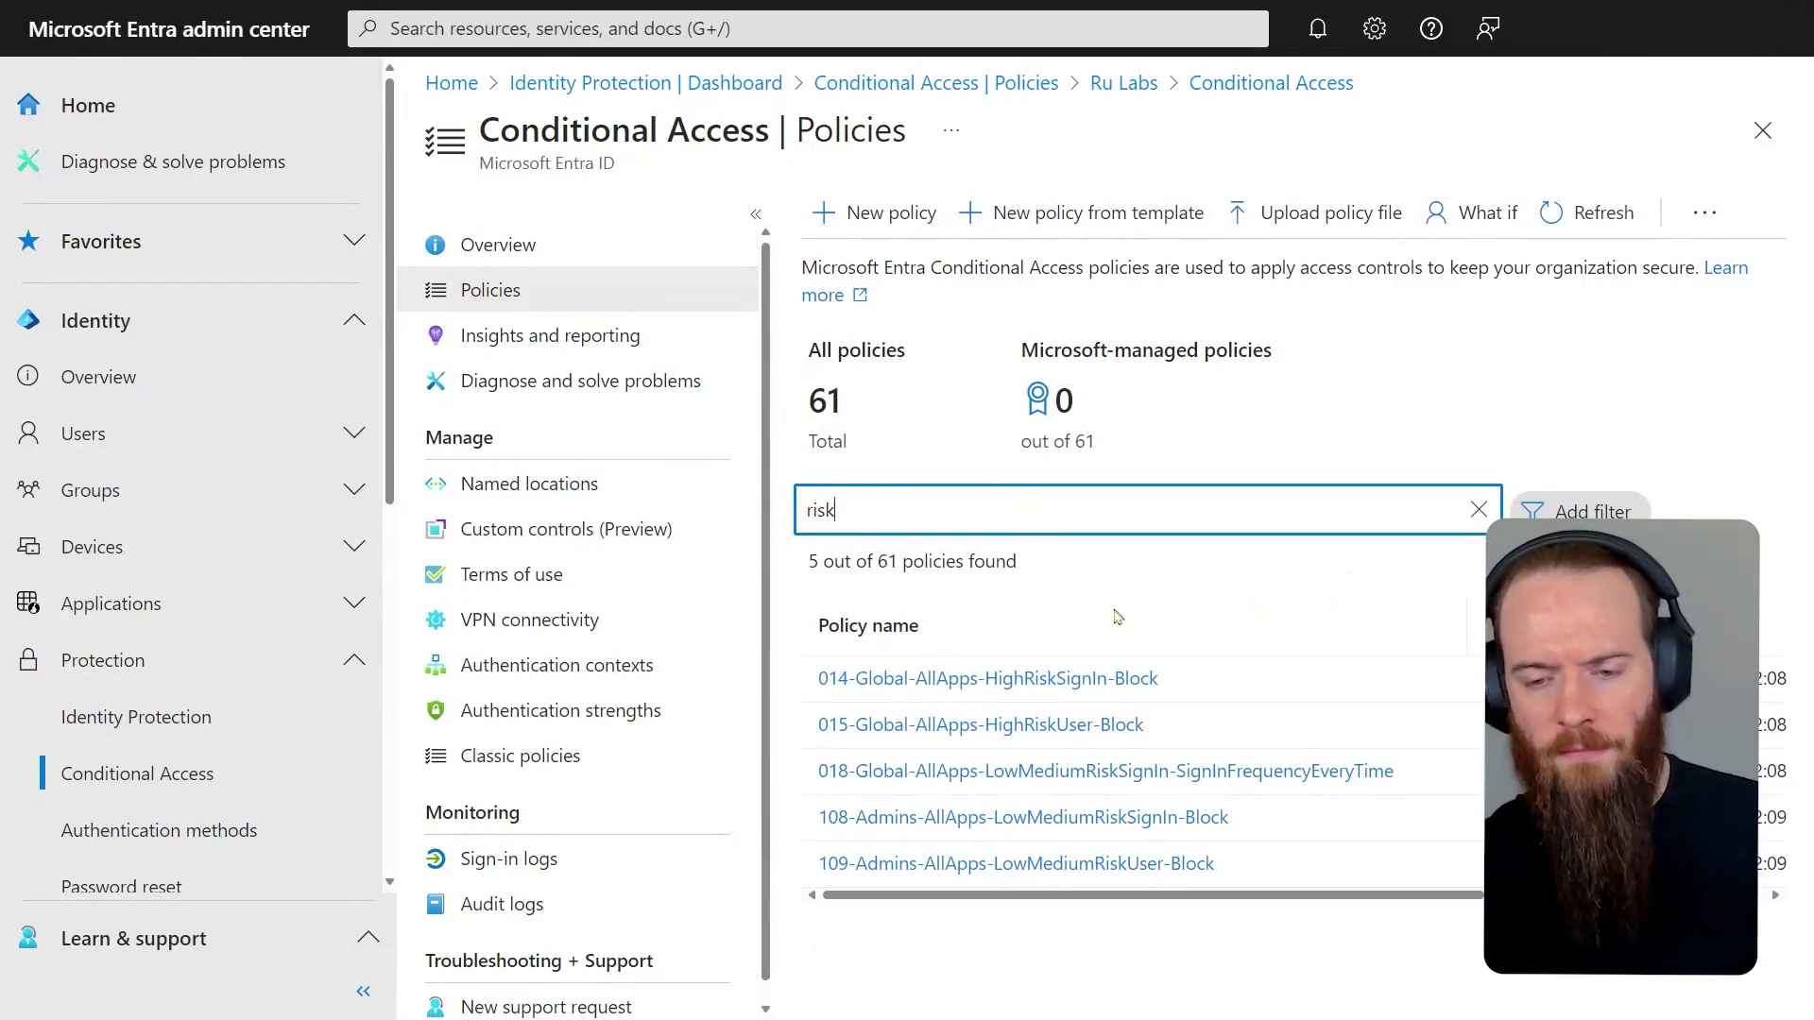
# Open policy 014-Global-AllApps-HighRiskSignIn-Block and its sign-in risk condition settings.
pyautogui.click(1043, 680)
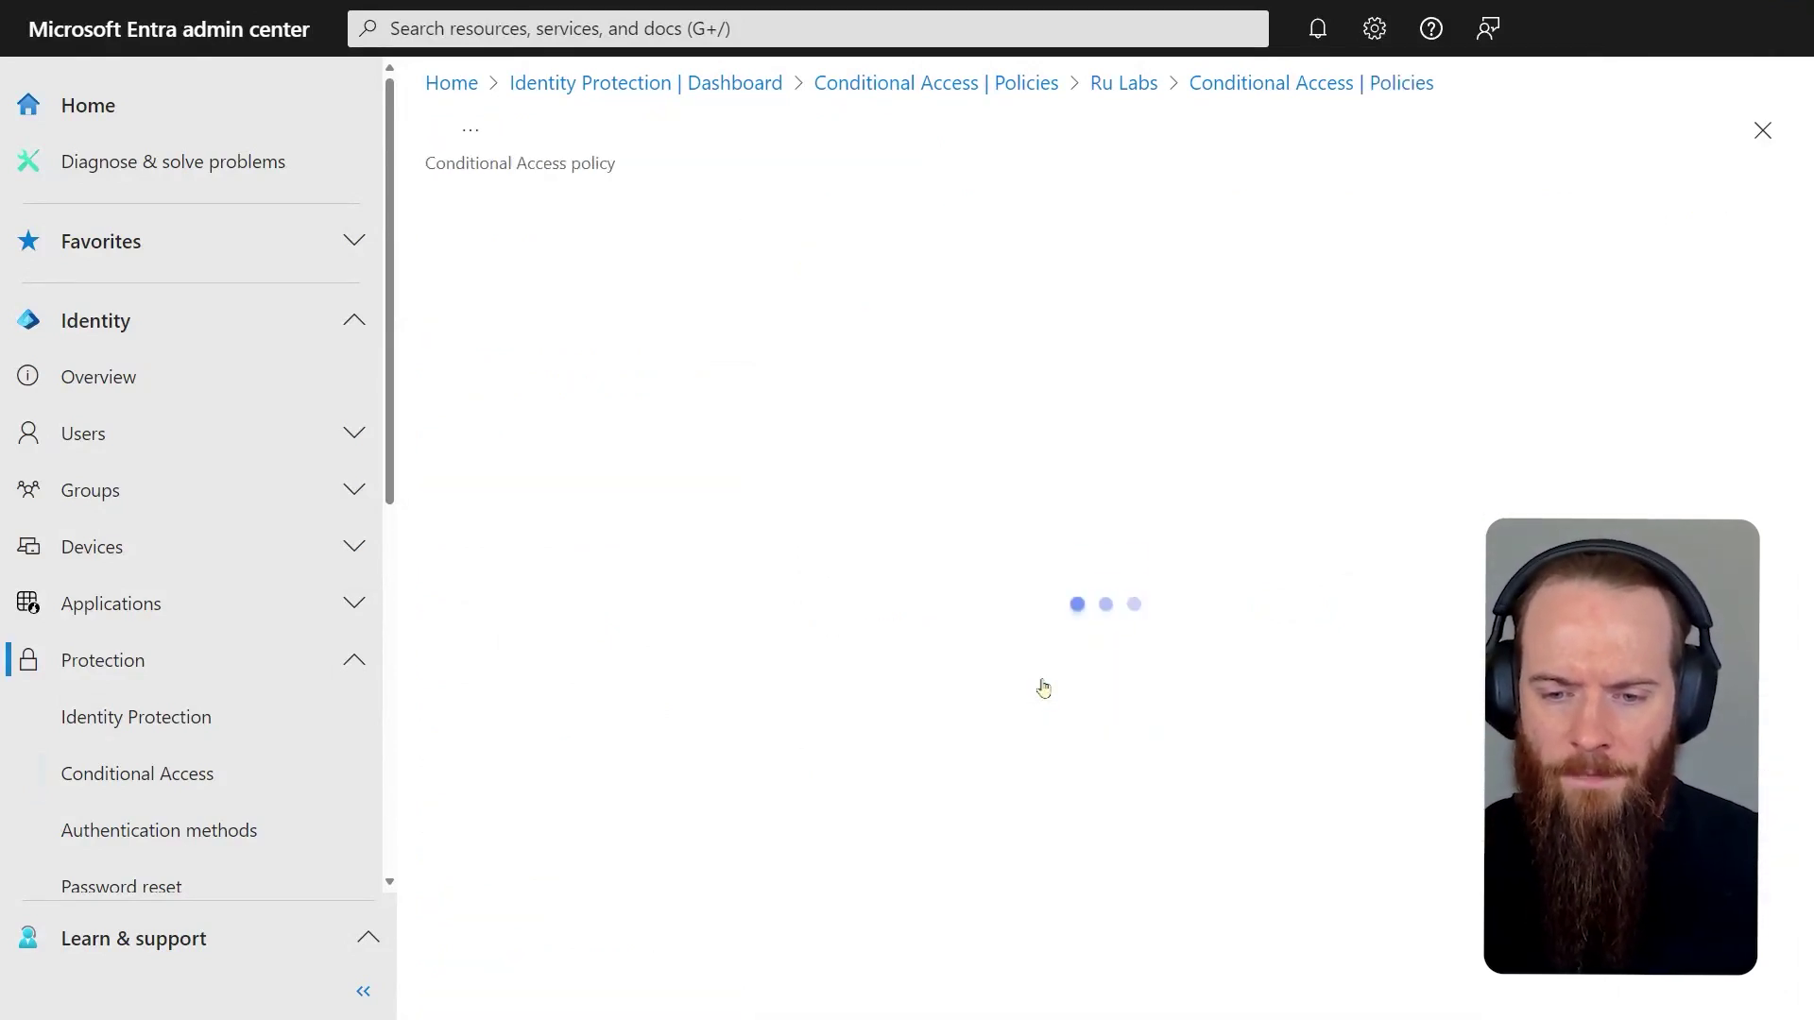
pyautogui.scroll(-2, 950, 632)
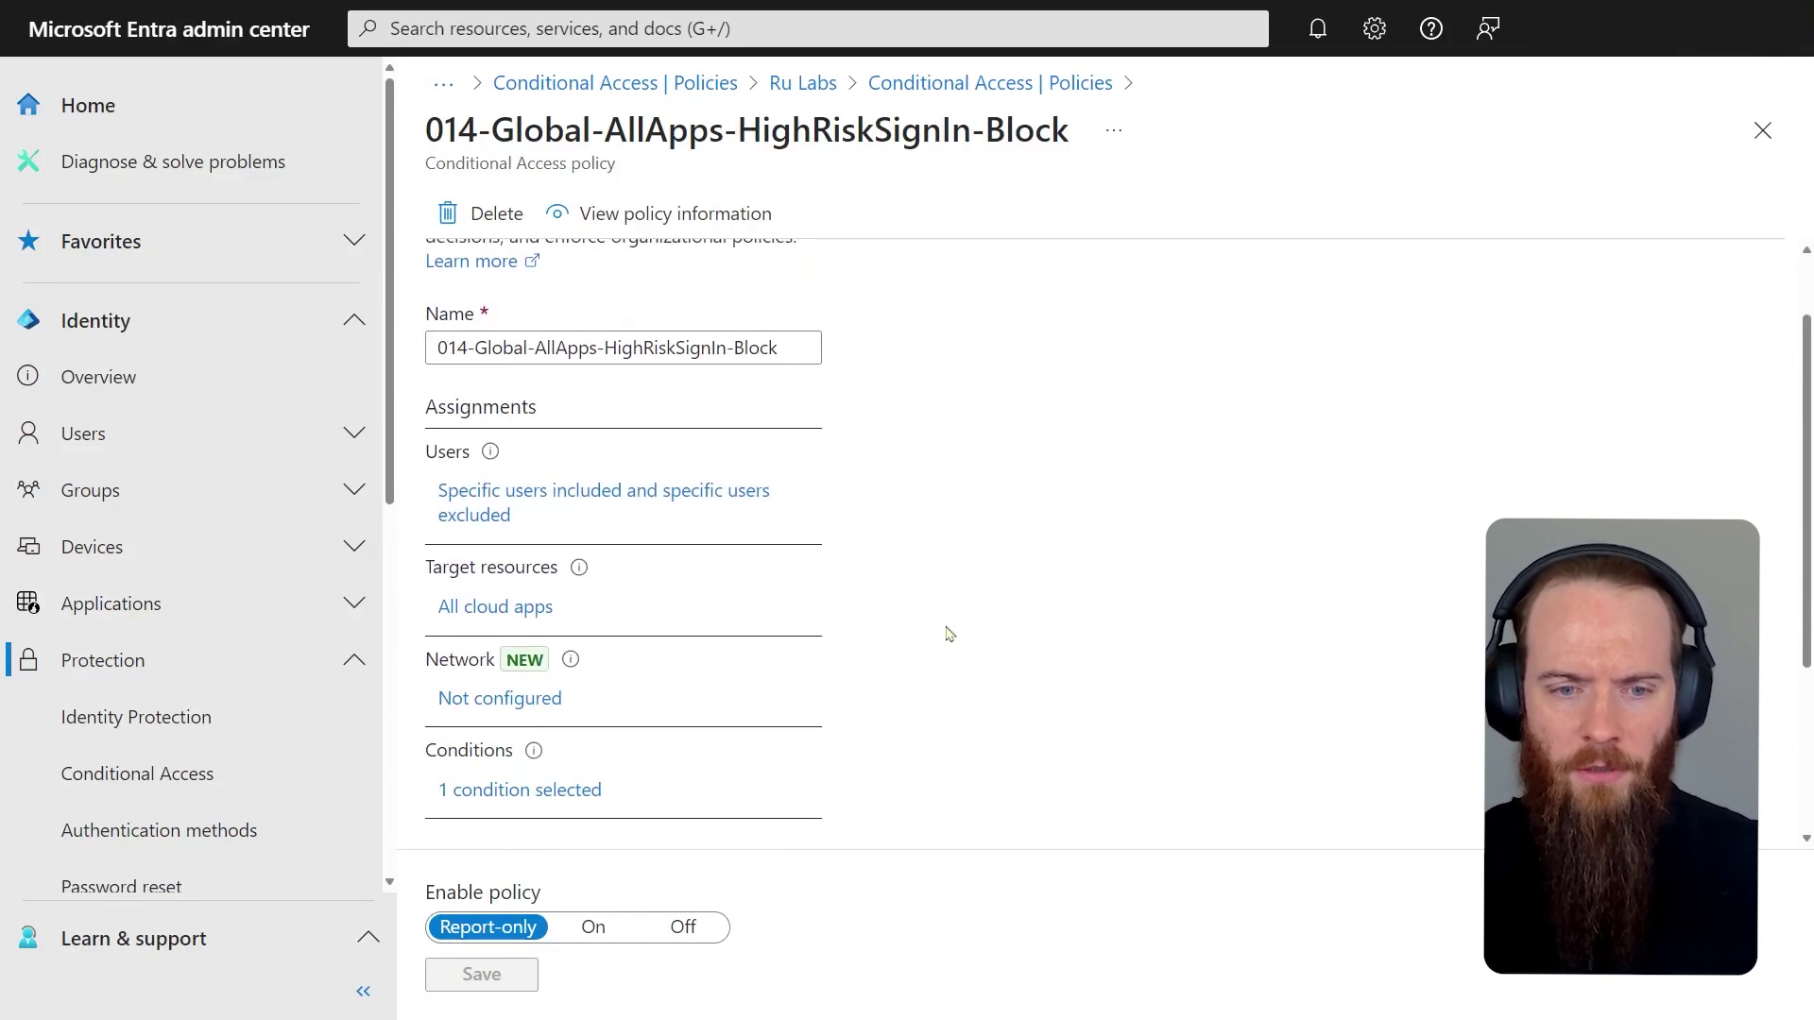
pyautogui.click(524, 695)
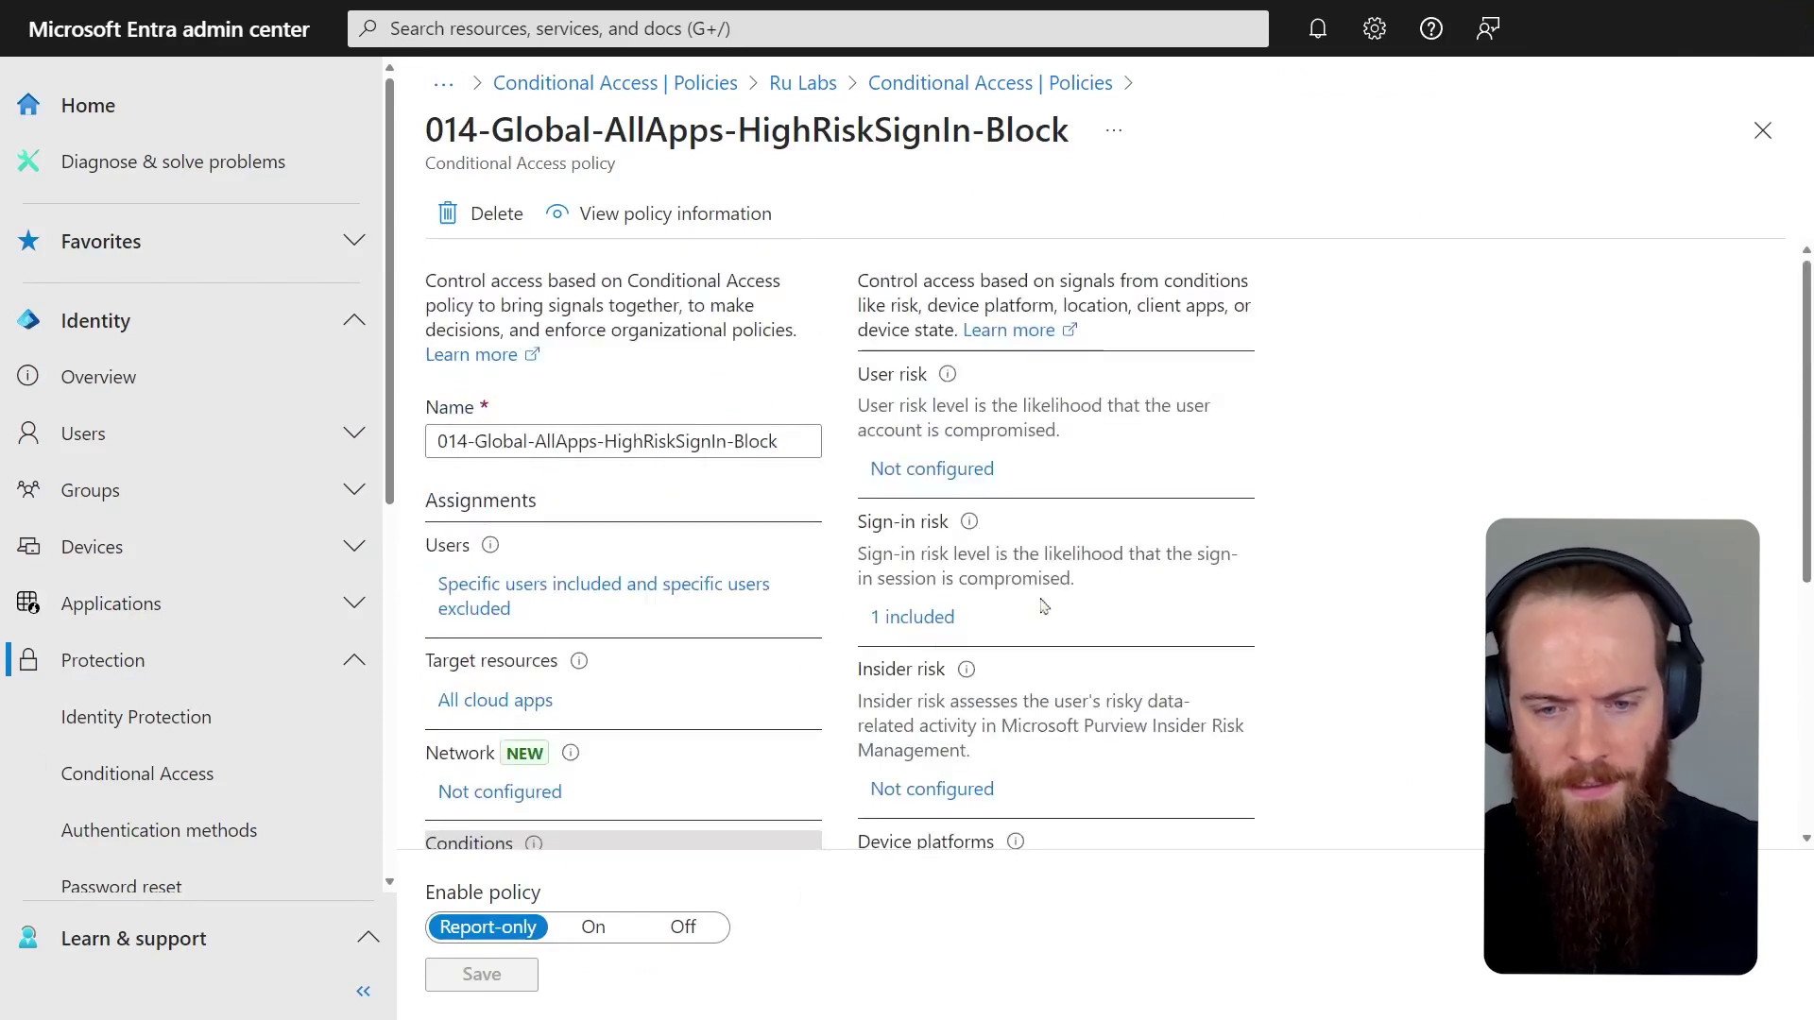
pyautogui.click(938, 618)
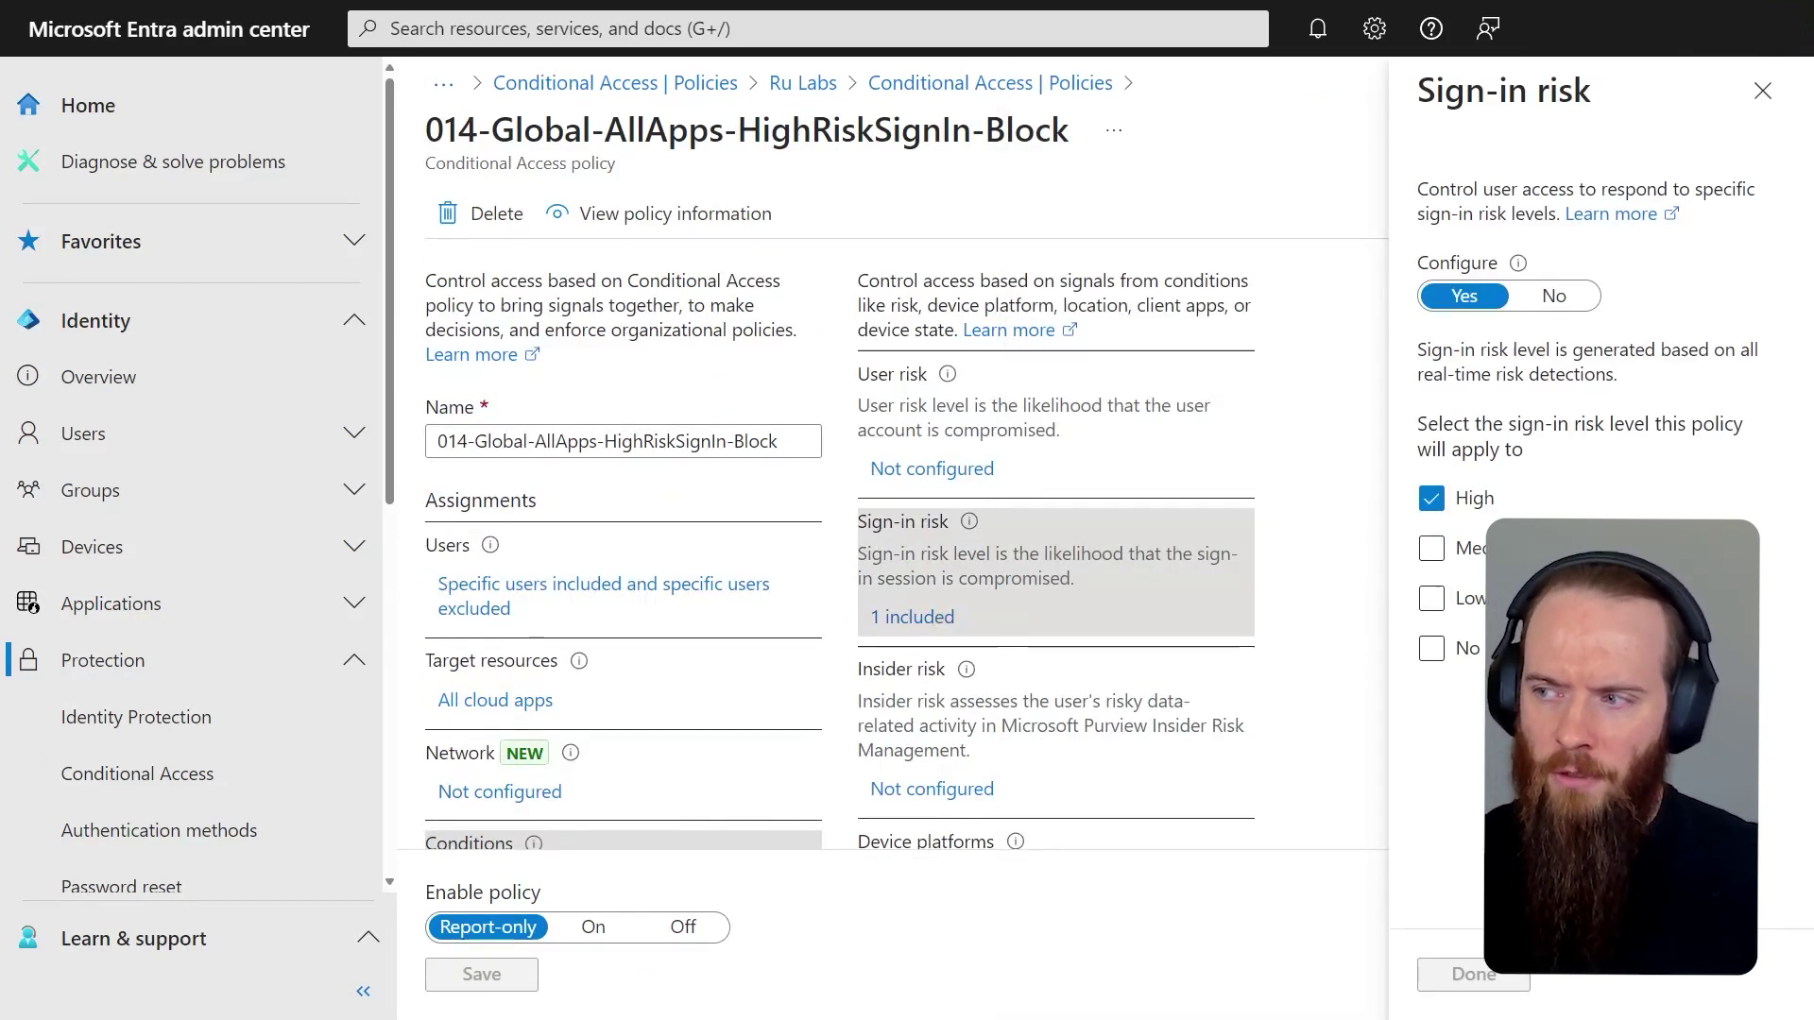
# Toggle the High, Low and Medium sign-in risk levels without saving, then view the user risk settings.
pyautogui.click(1429, 501)
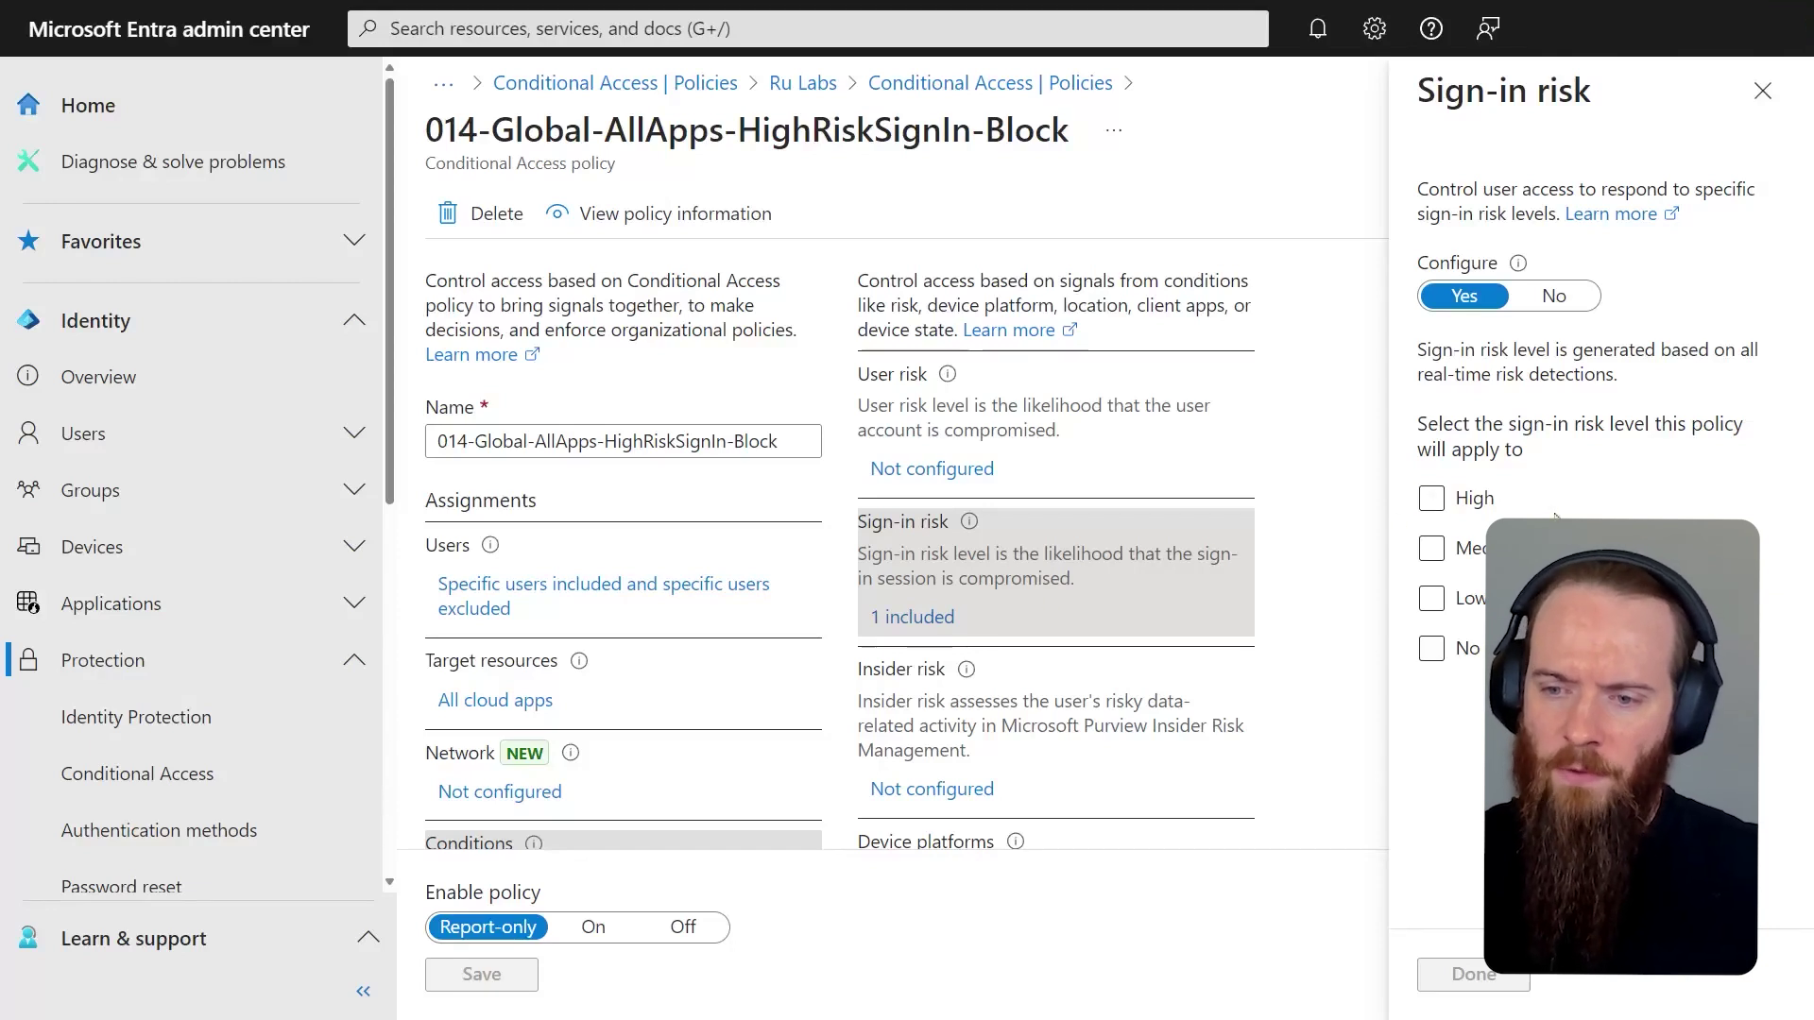
pyautogui.click(1432, 603)
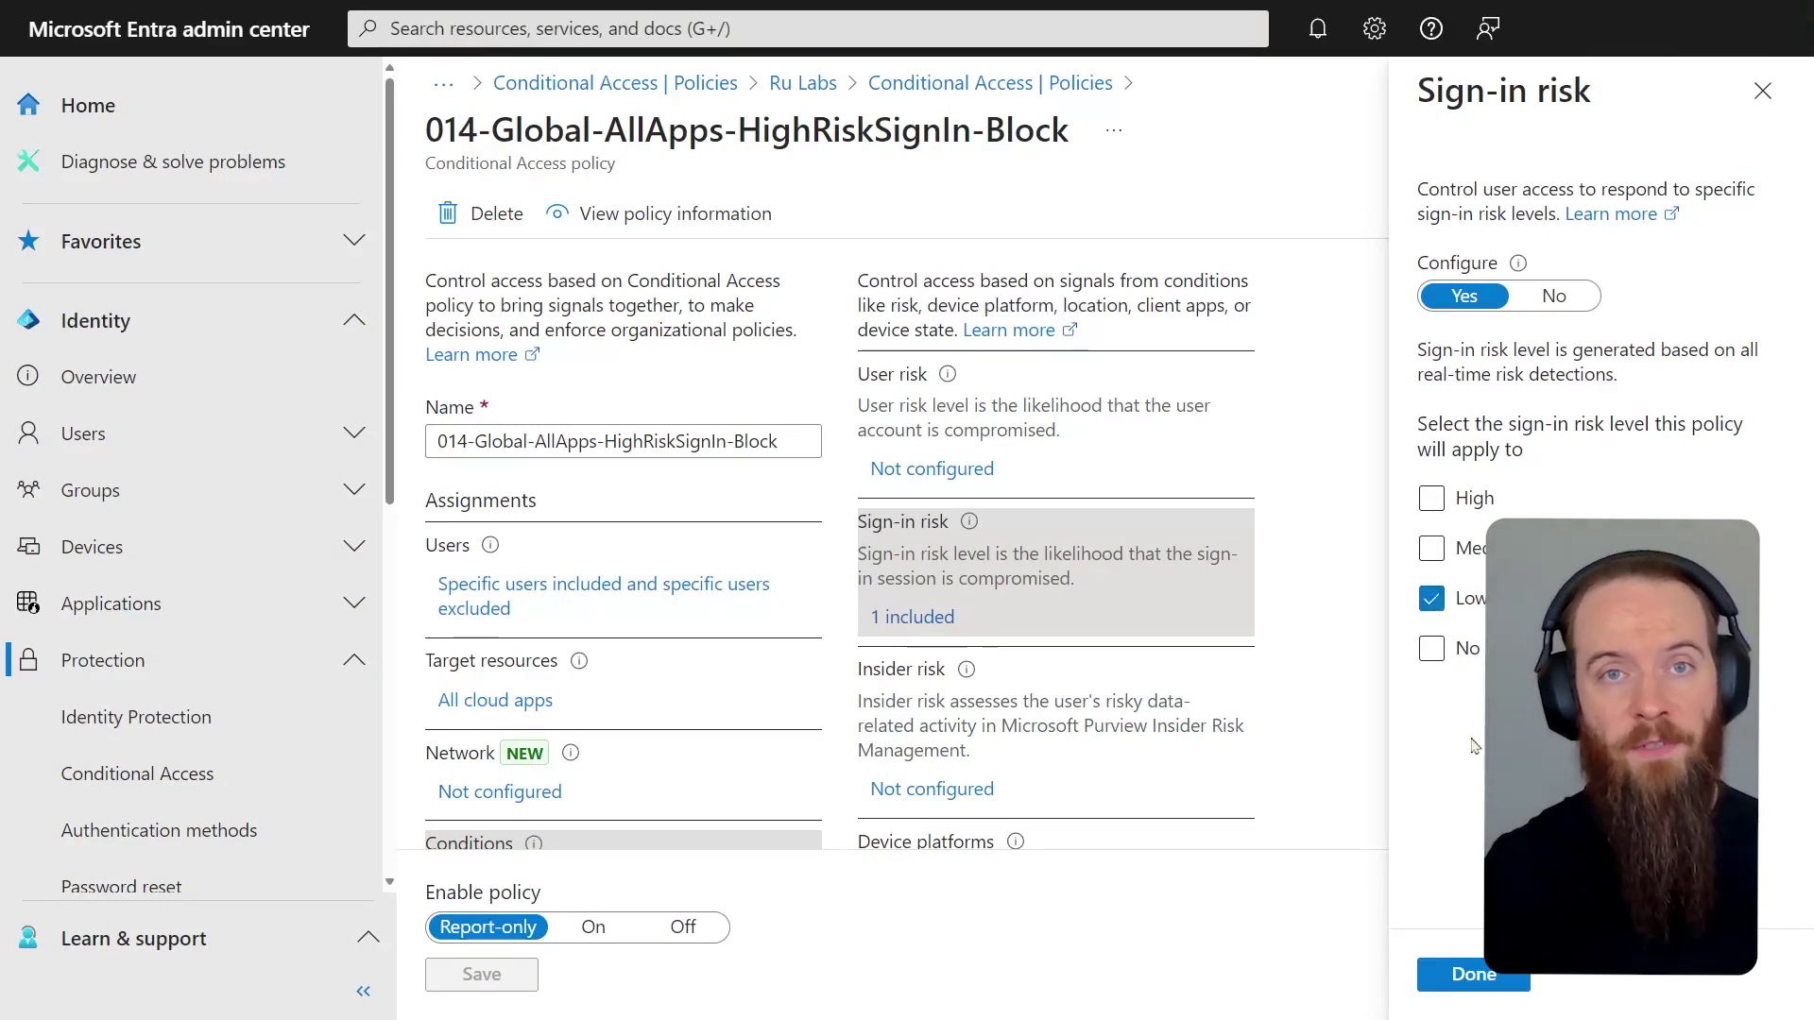
pyautogui.click(1432, 551)
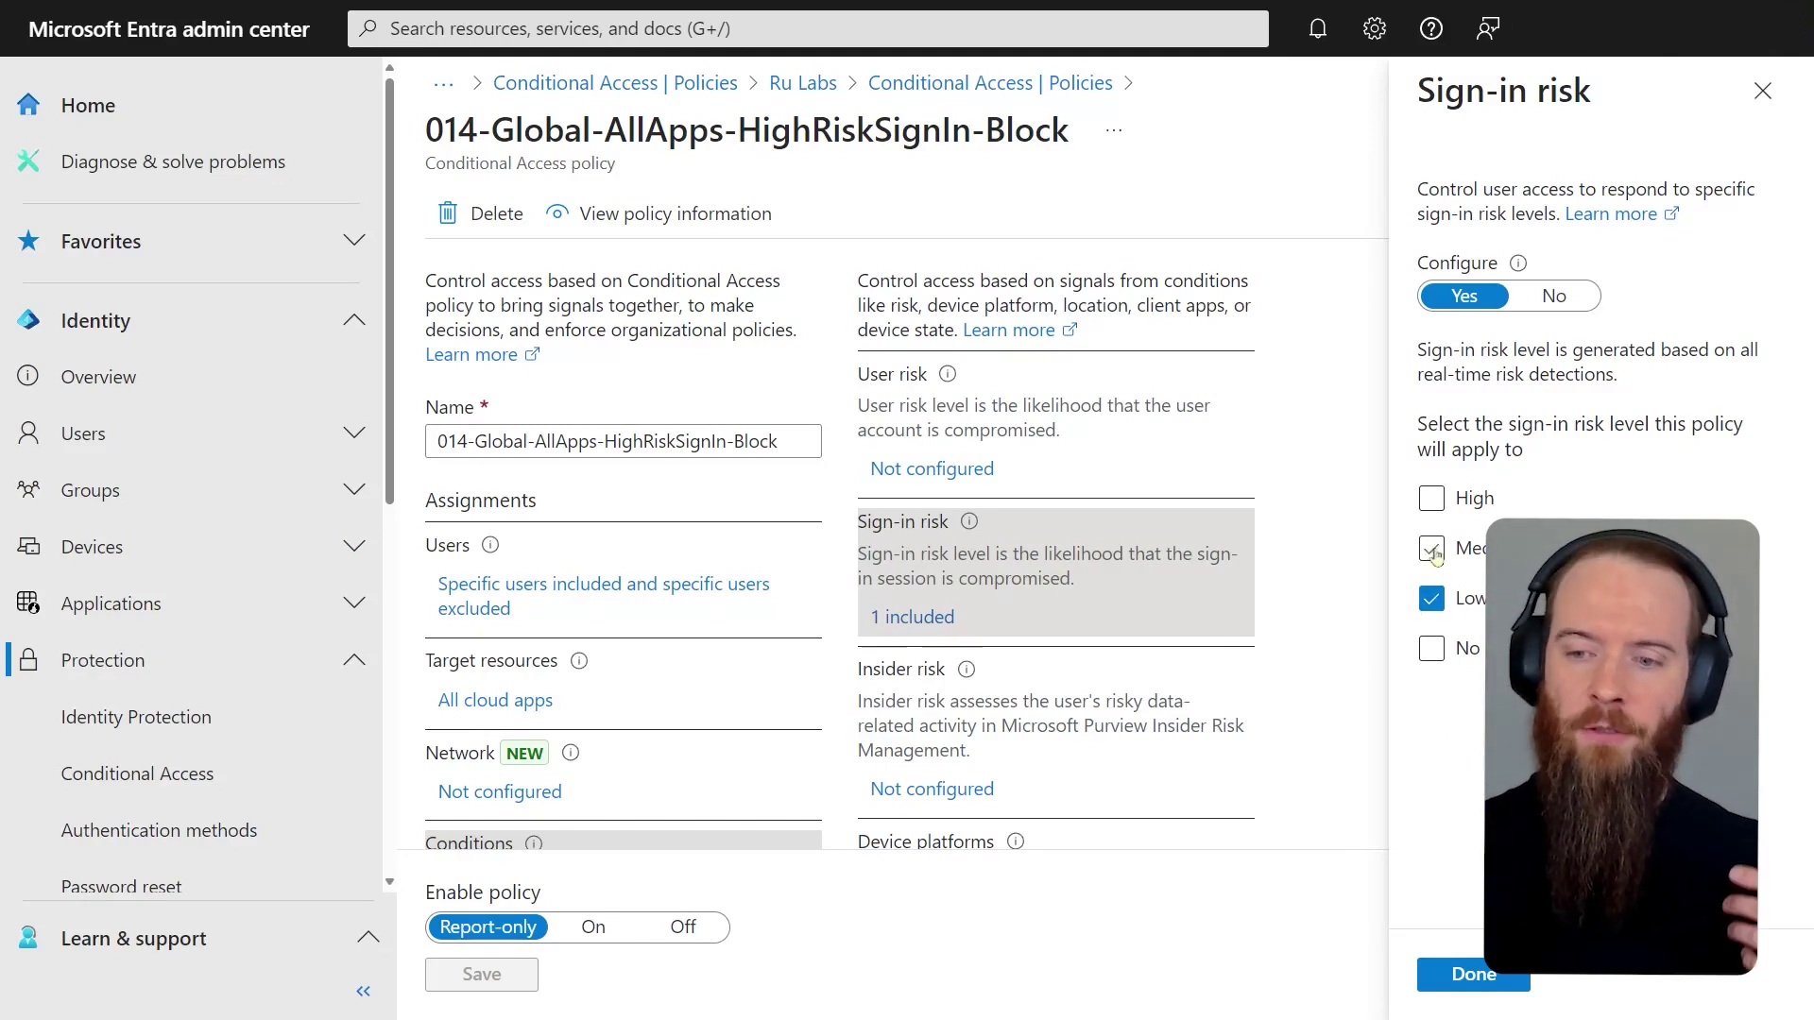
pyautogui.click(1433, 500)
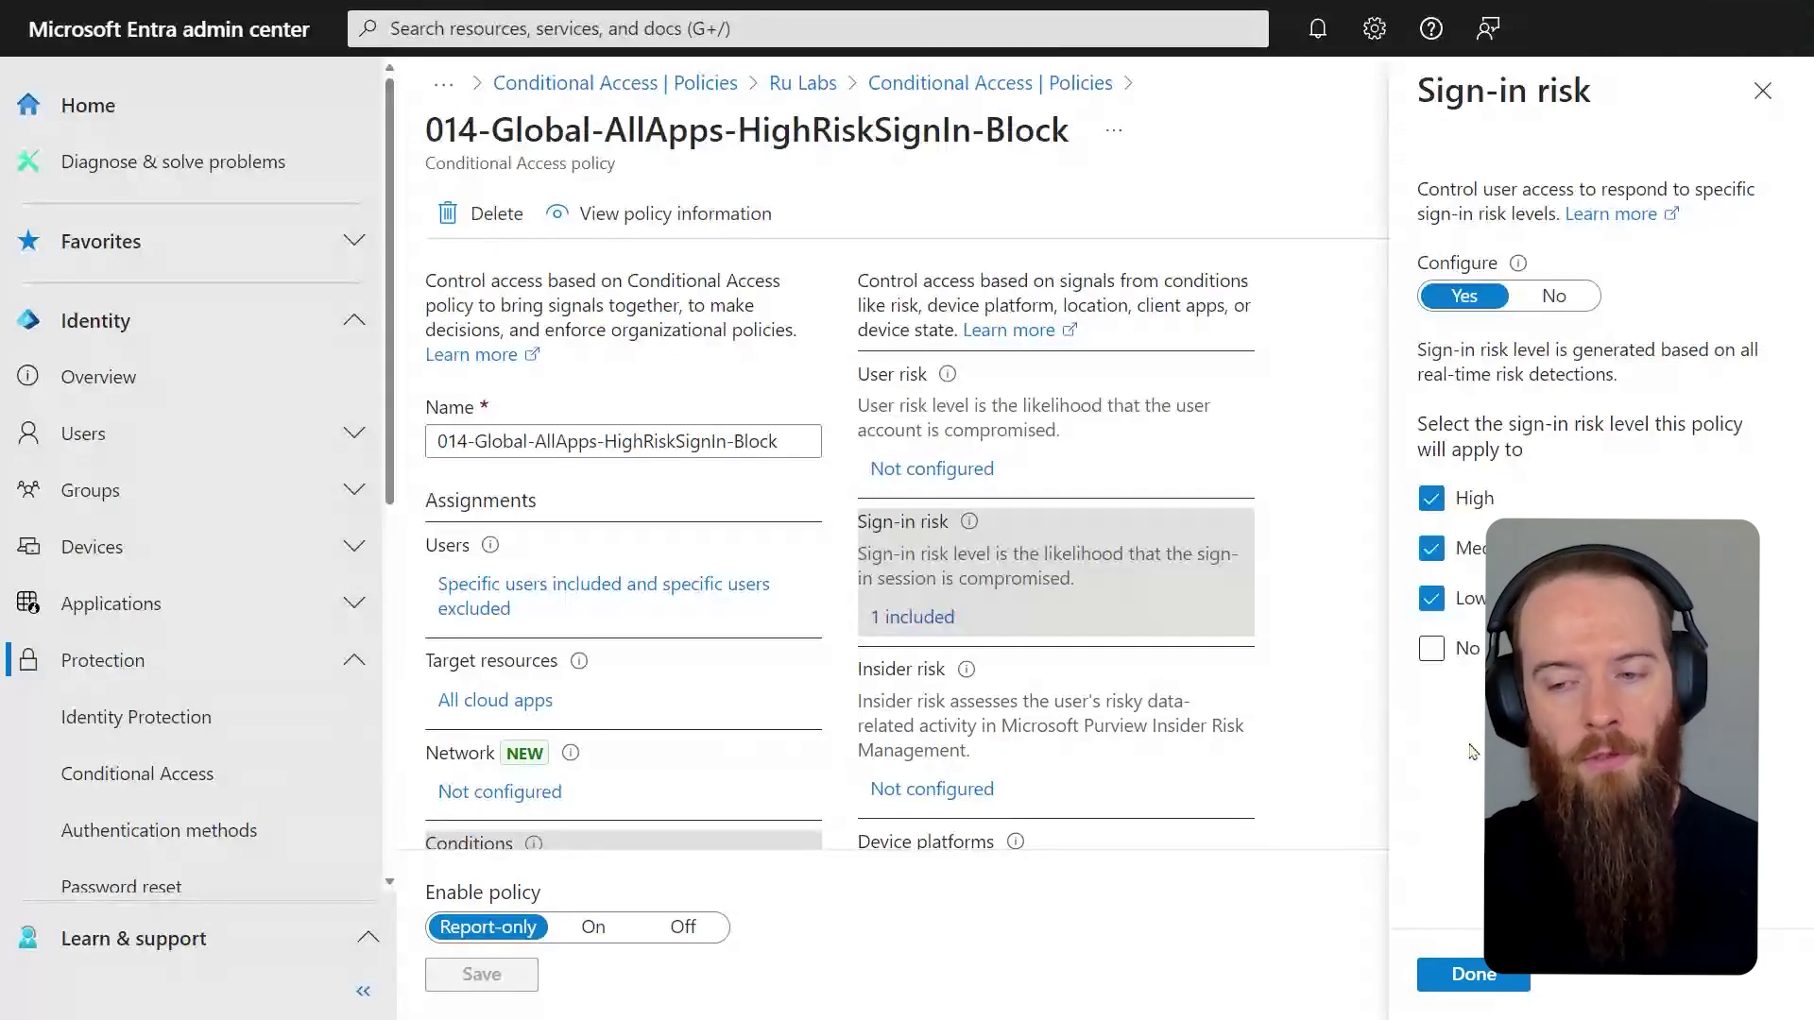
pyautogui.click(1433, 501)
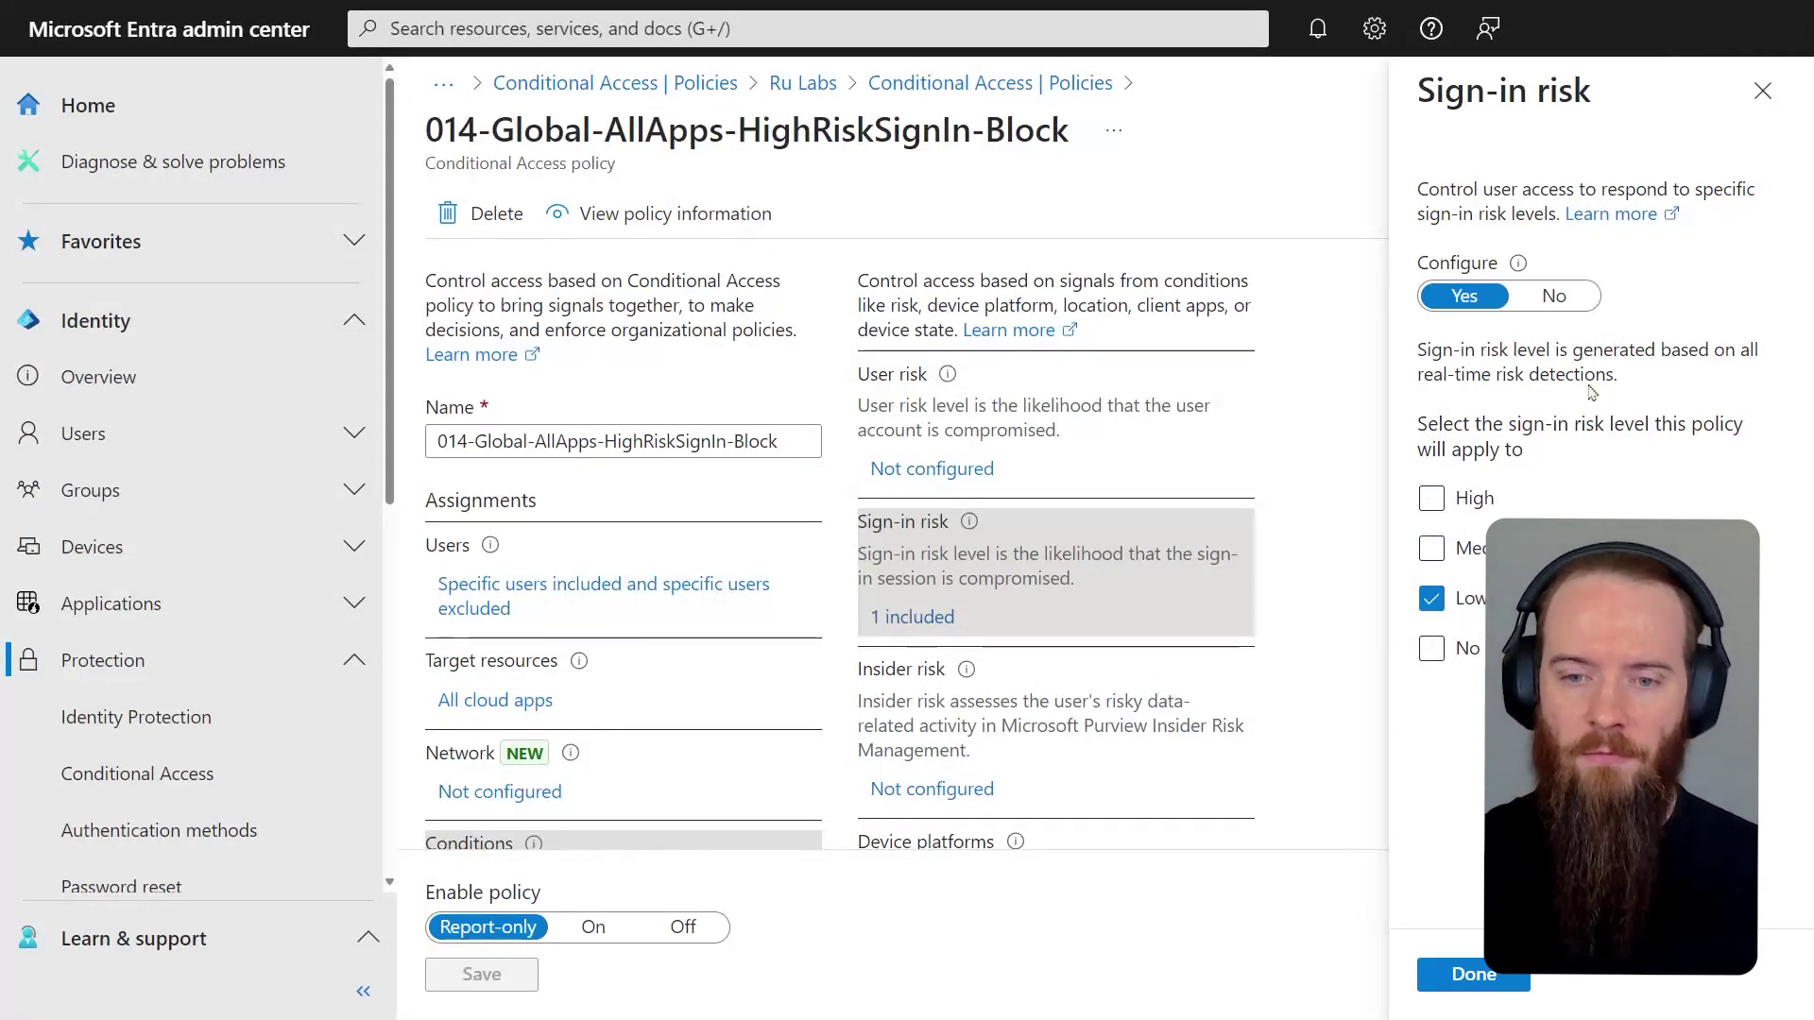
pyautogui.click(971, 472)
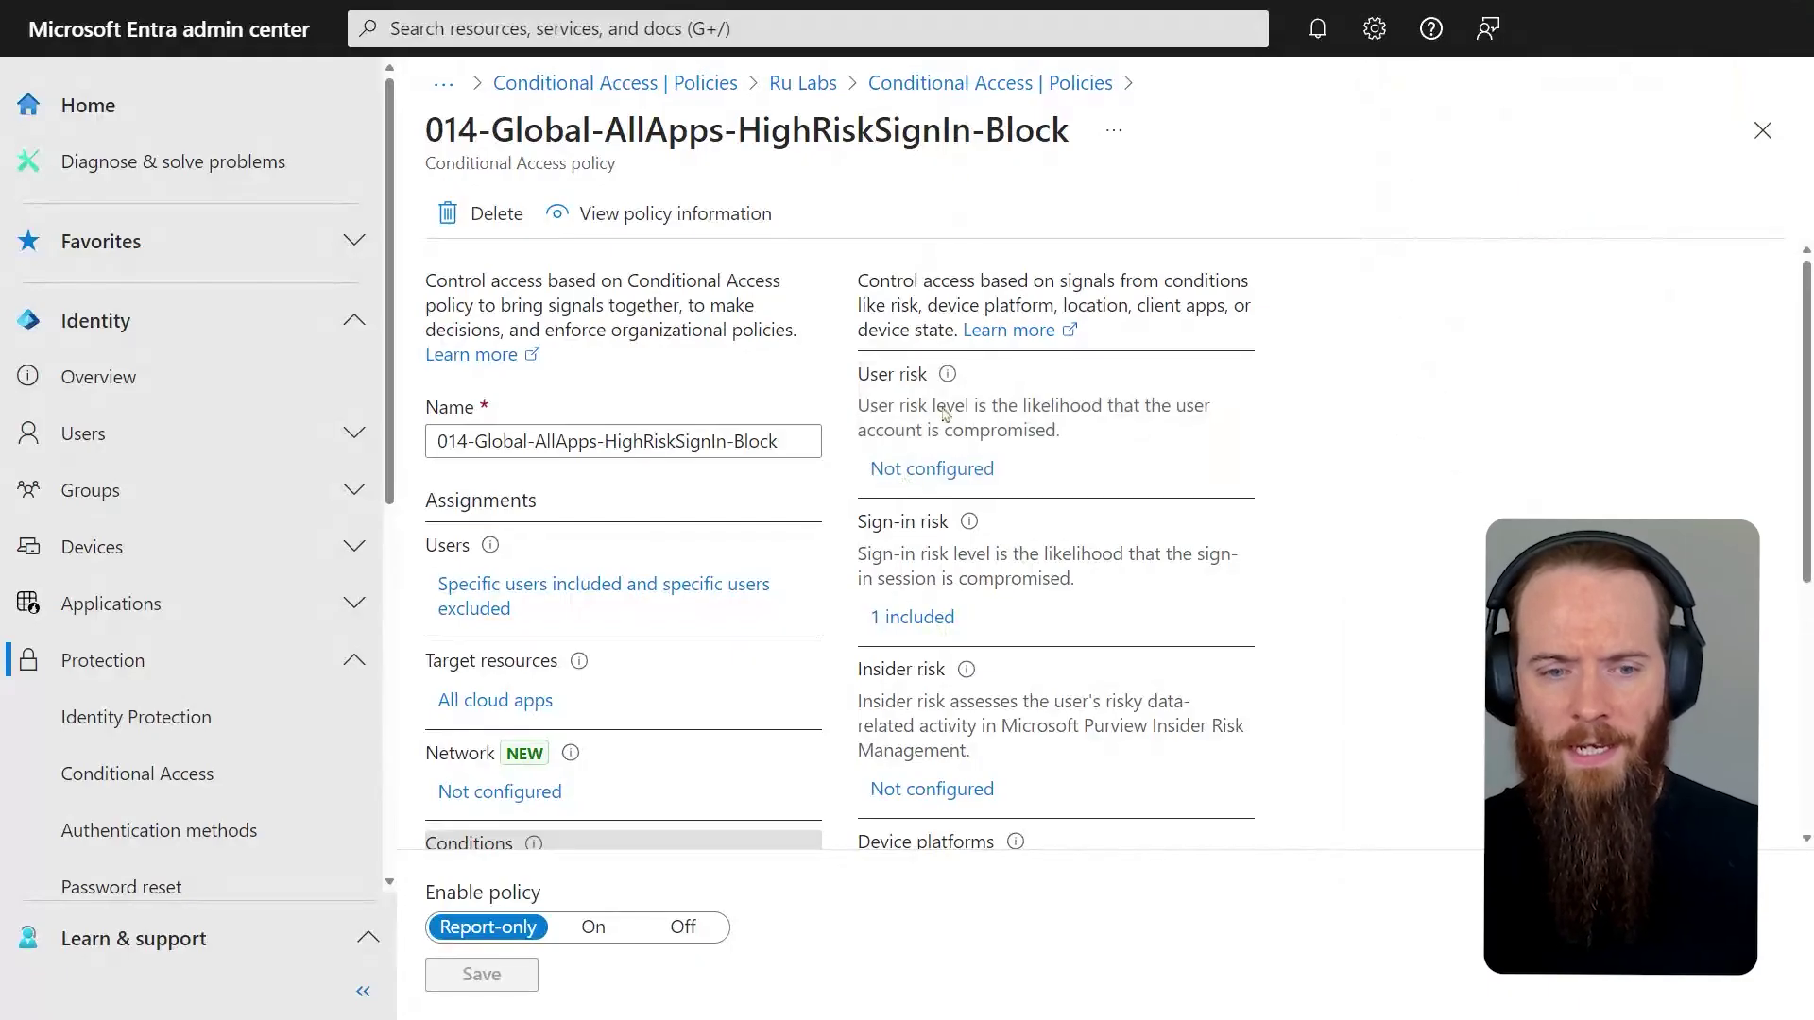
# Open policy 015-Global-AllApps-HighRiskUser-Block and review its Block access grant control.
pyautogui.click(987, 83)
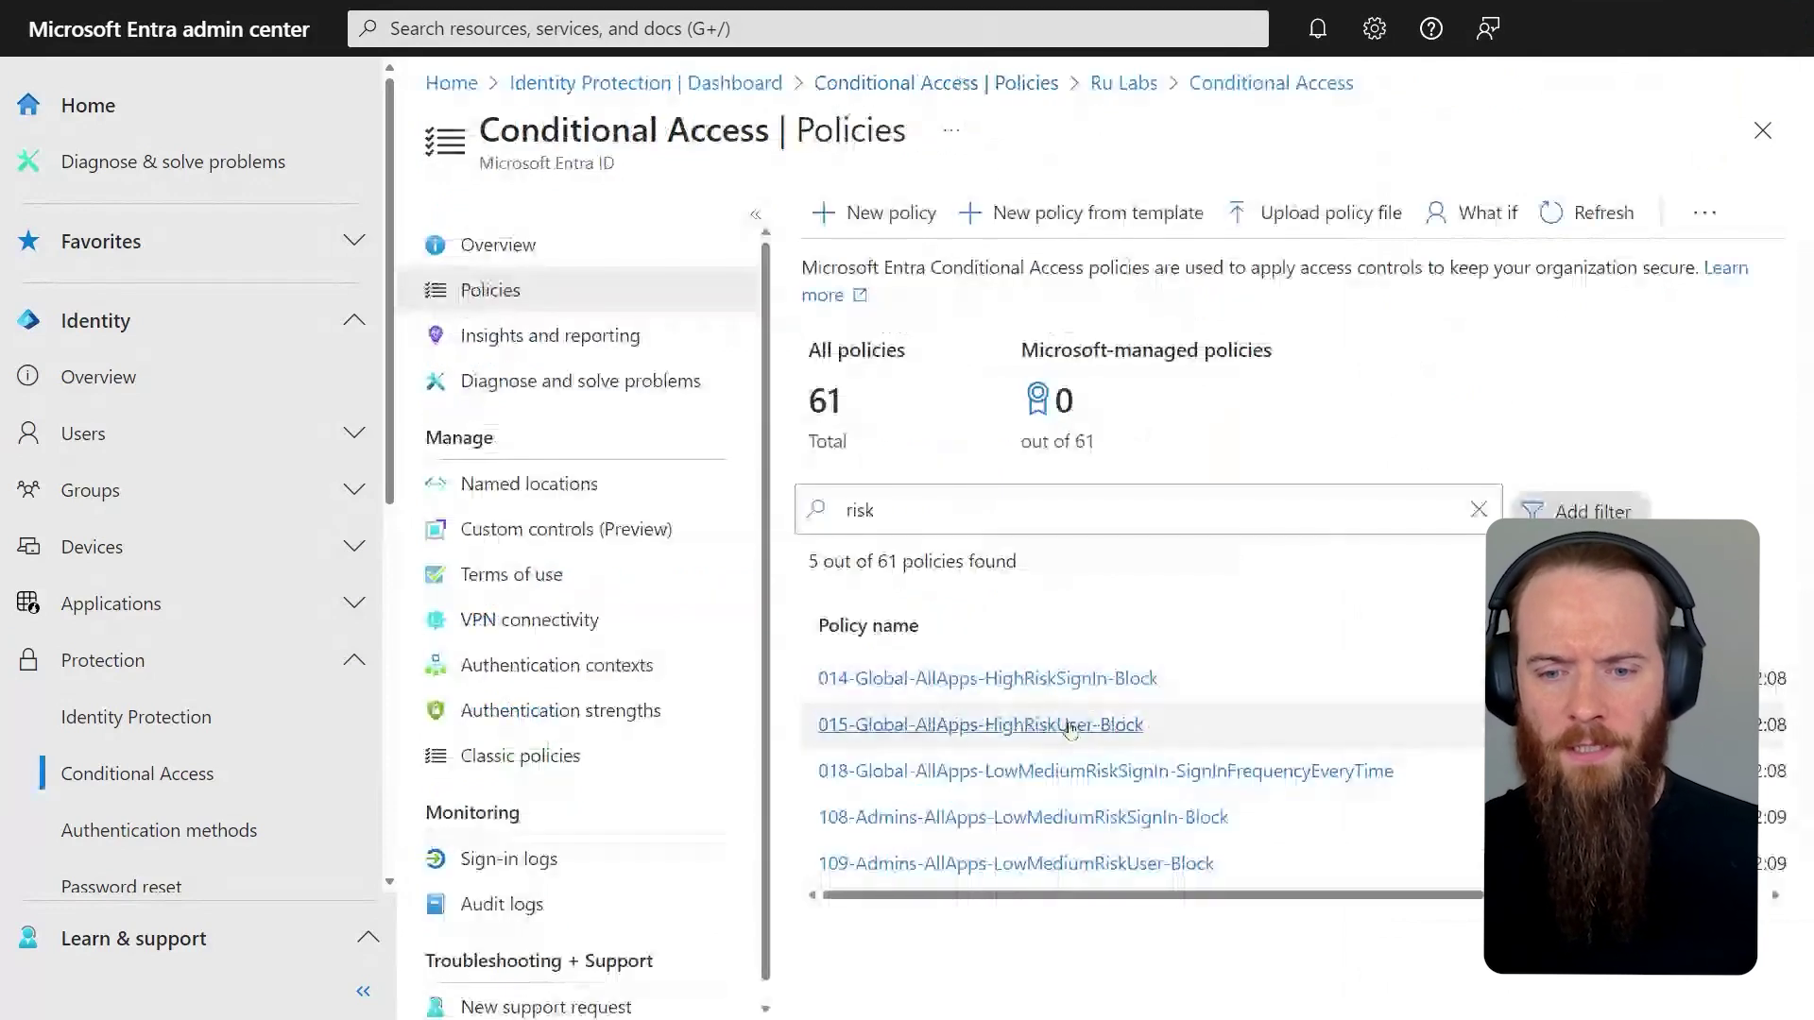
pyautogui.click(1066, 727)
pyautogui.scroll(-1, 587, 782)
pyautogui.click(587, 782)
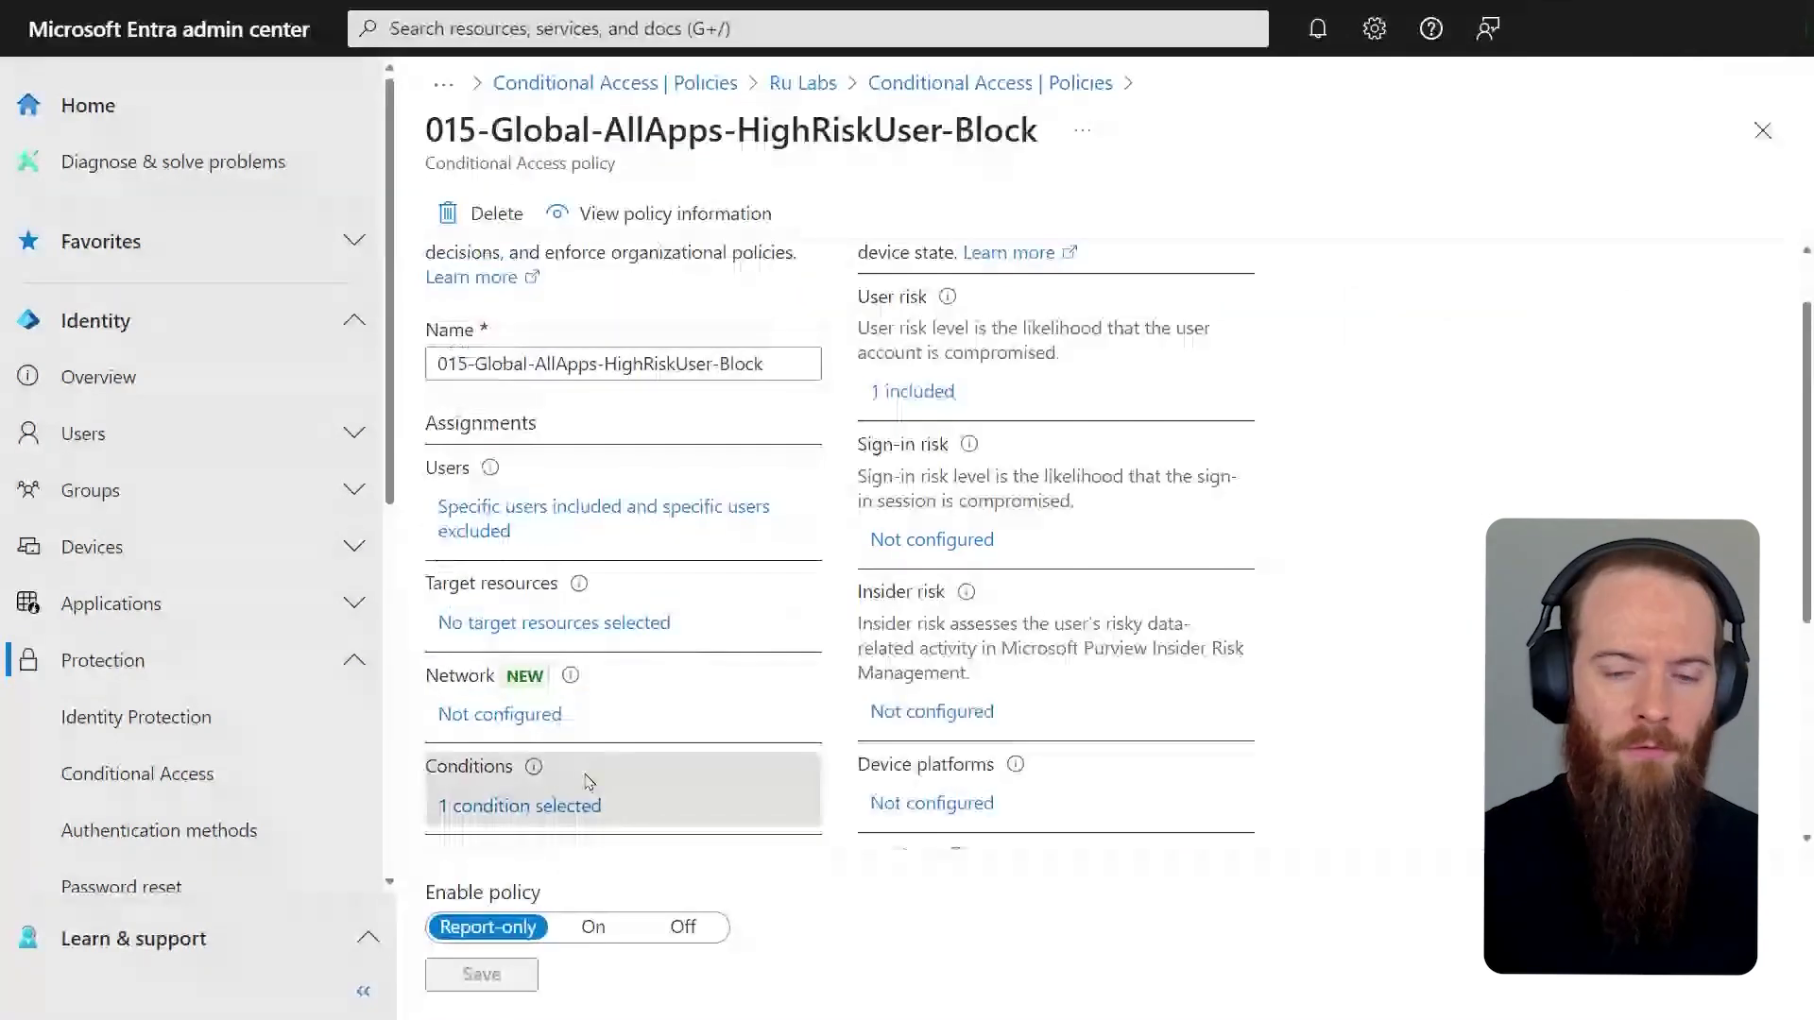
pyautogui.scroll(-4, 605, 624)
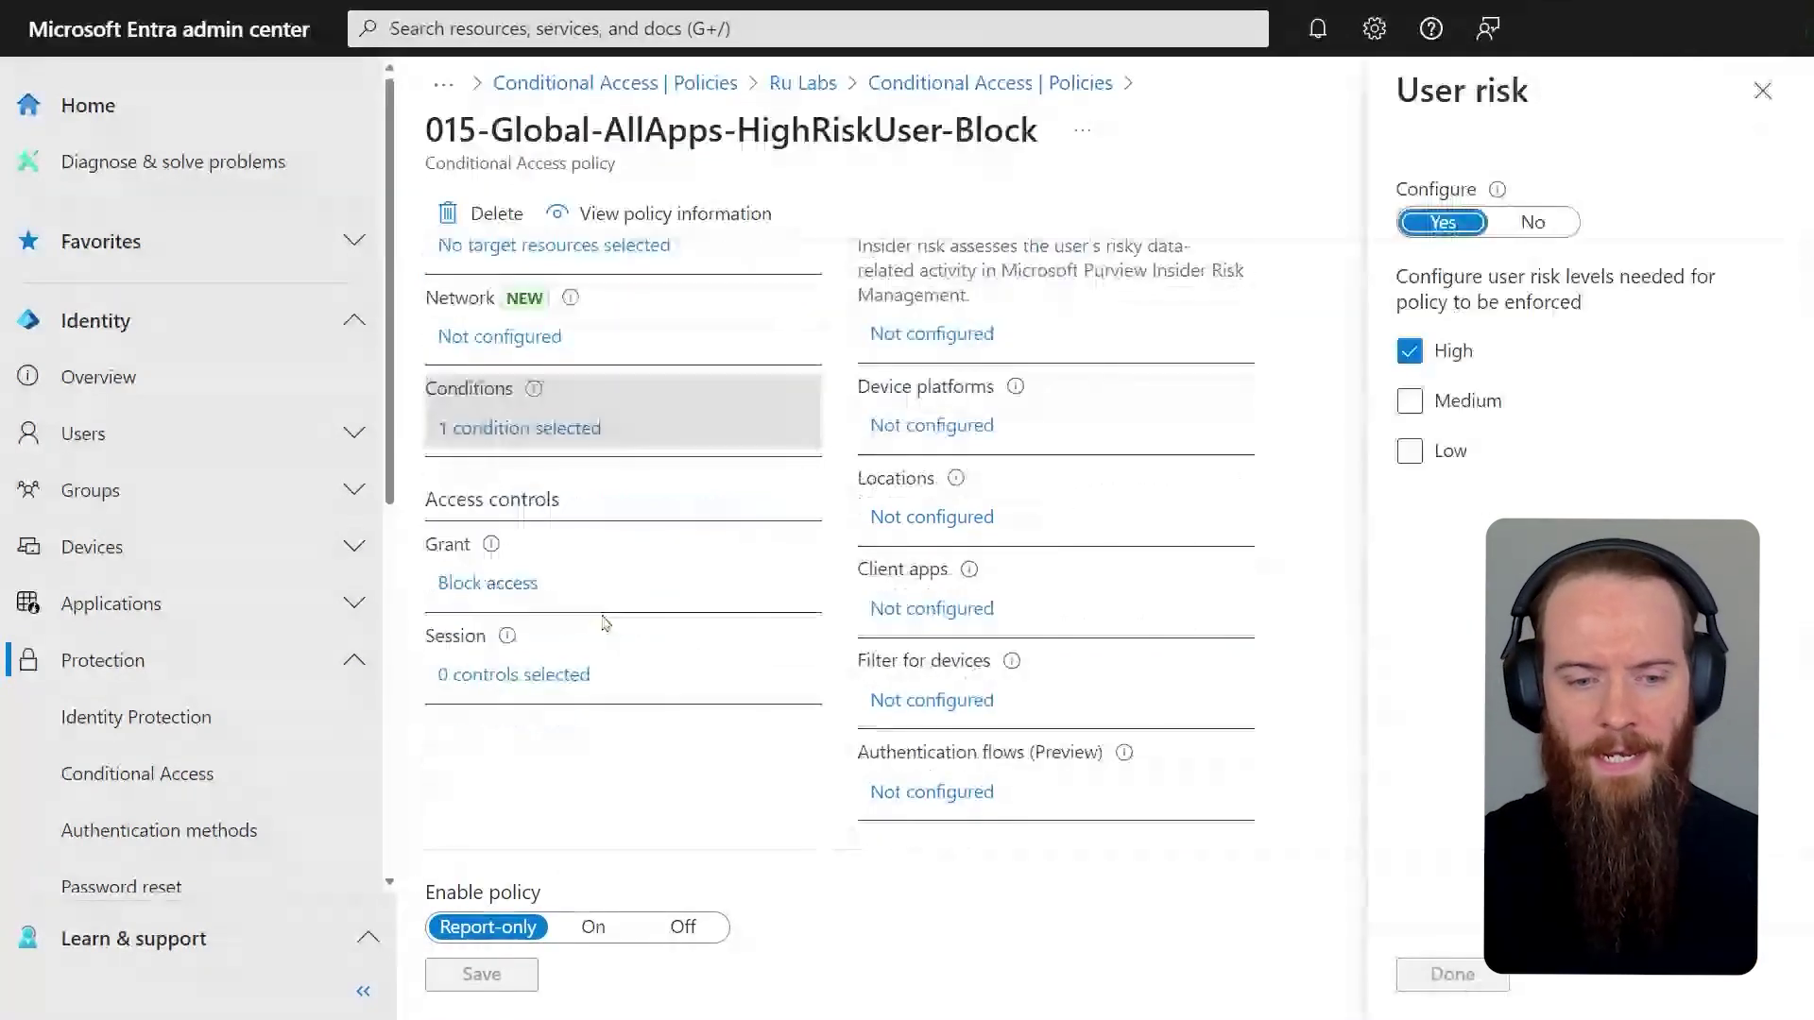
pyautogui.scroll(1, 605, 624)
pyautogui.click(605, 623)
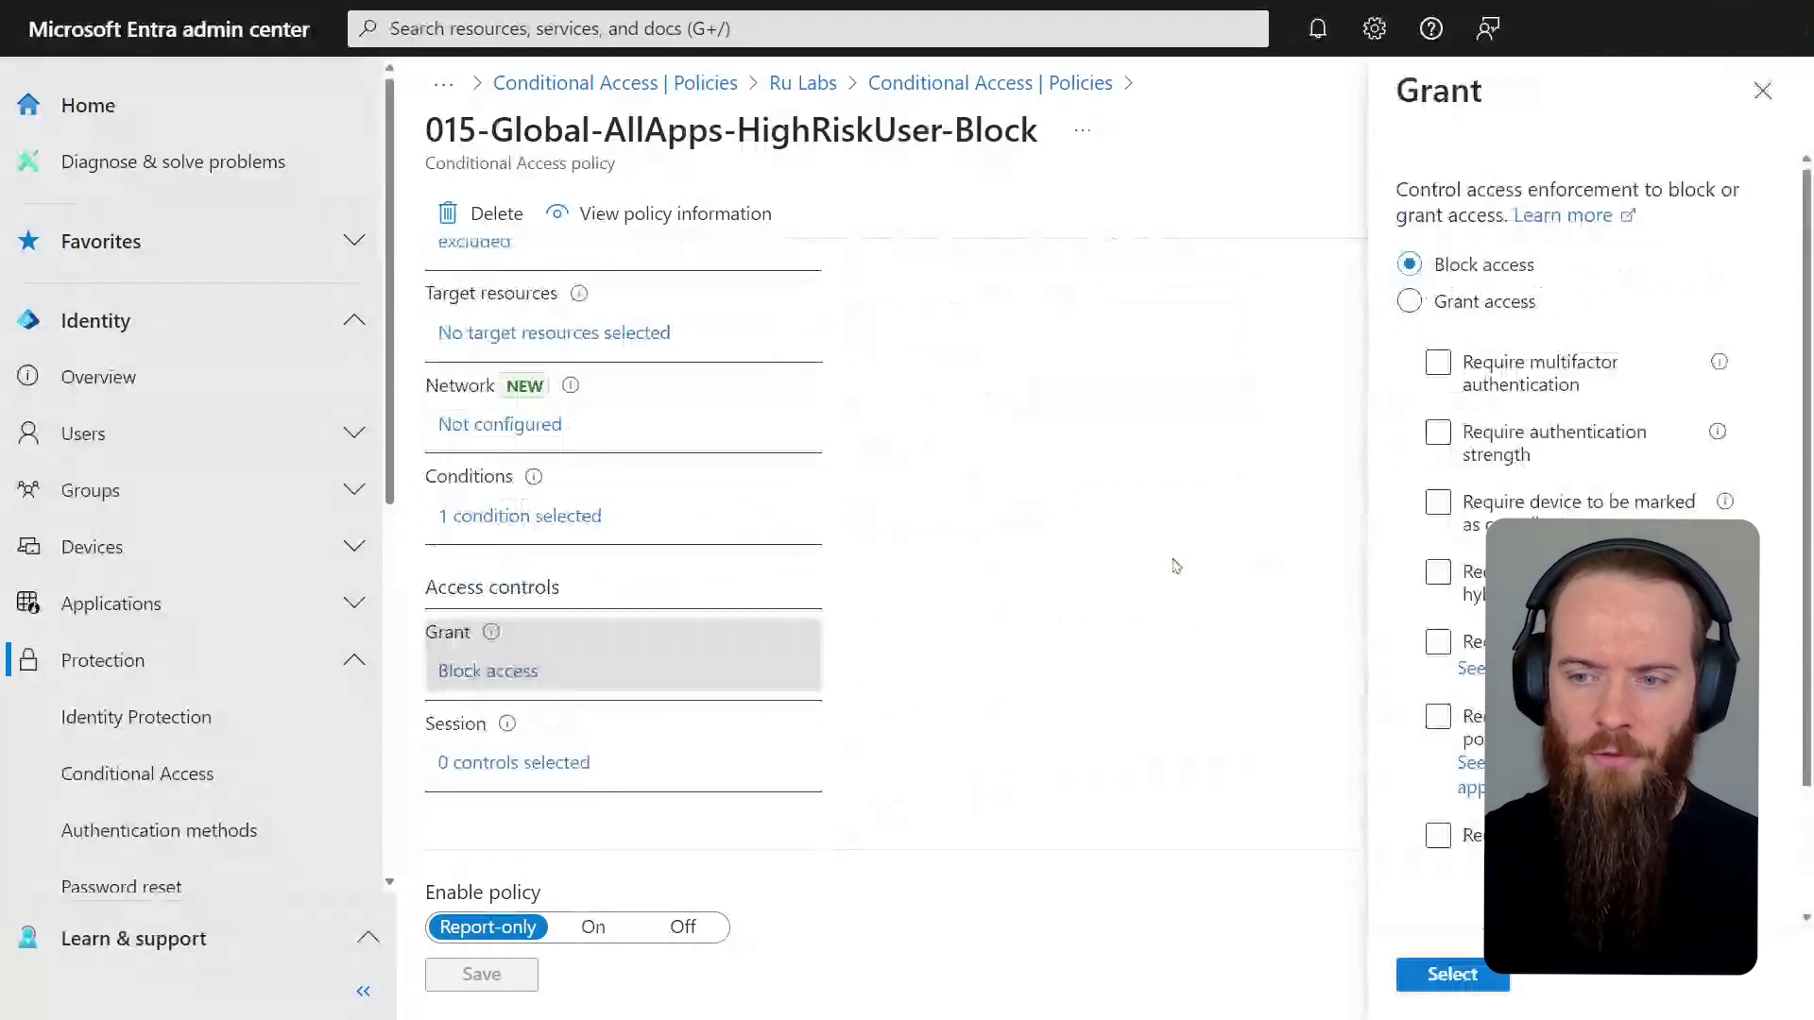
# Try the extra grant requirement on policy 015 by toggling it on, off and on again.
pyautogui.scroll(-2, 1588, 567)
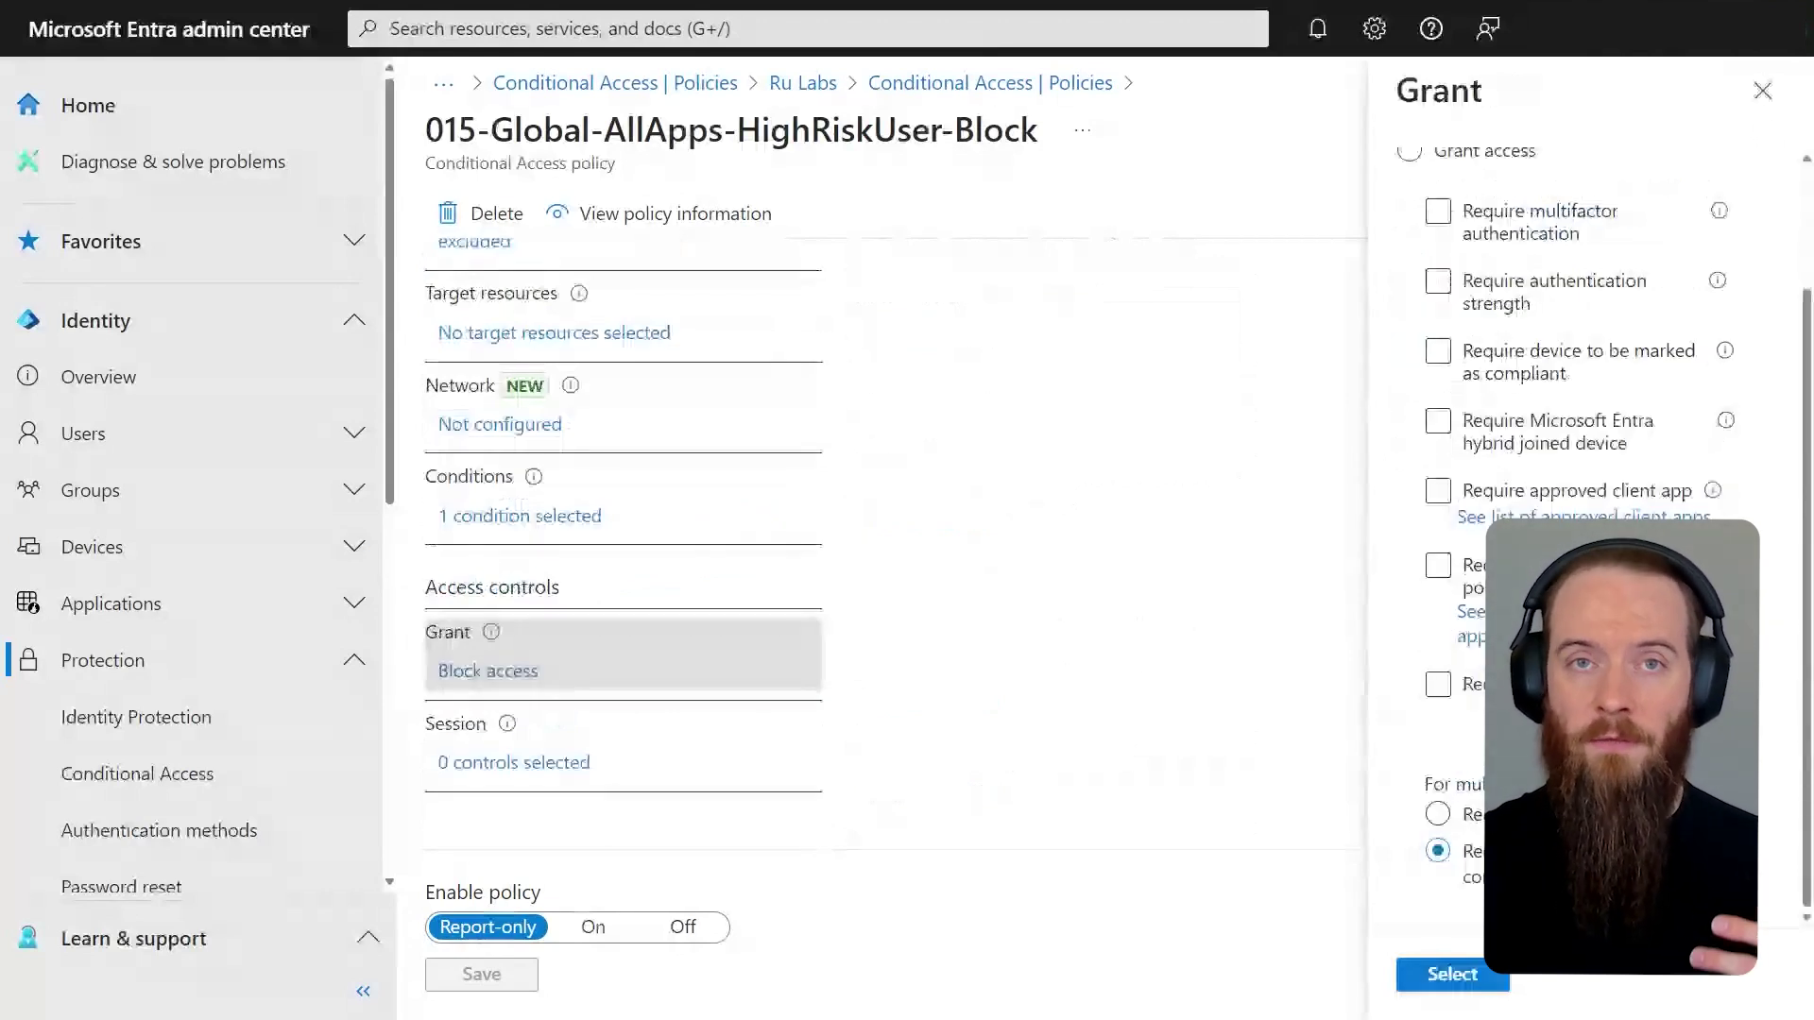
pyautogui.click(1438, 684)
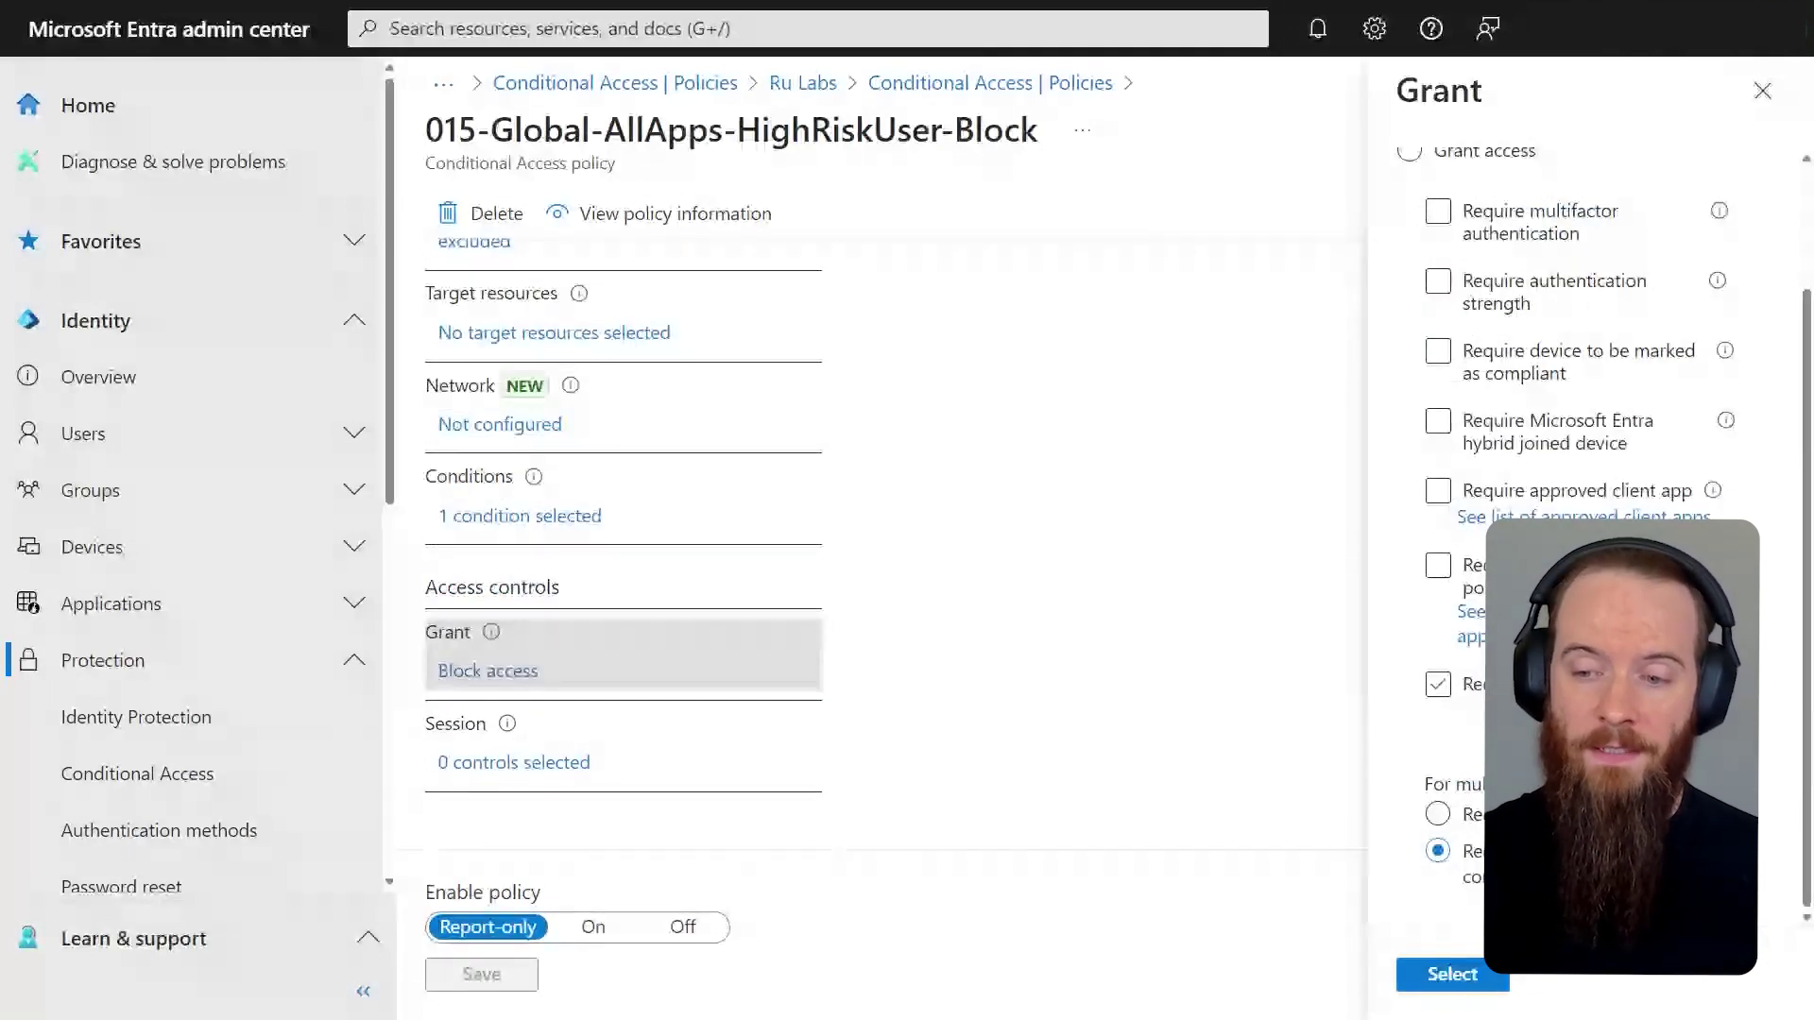
pyautogui.click(1438, 684)
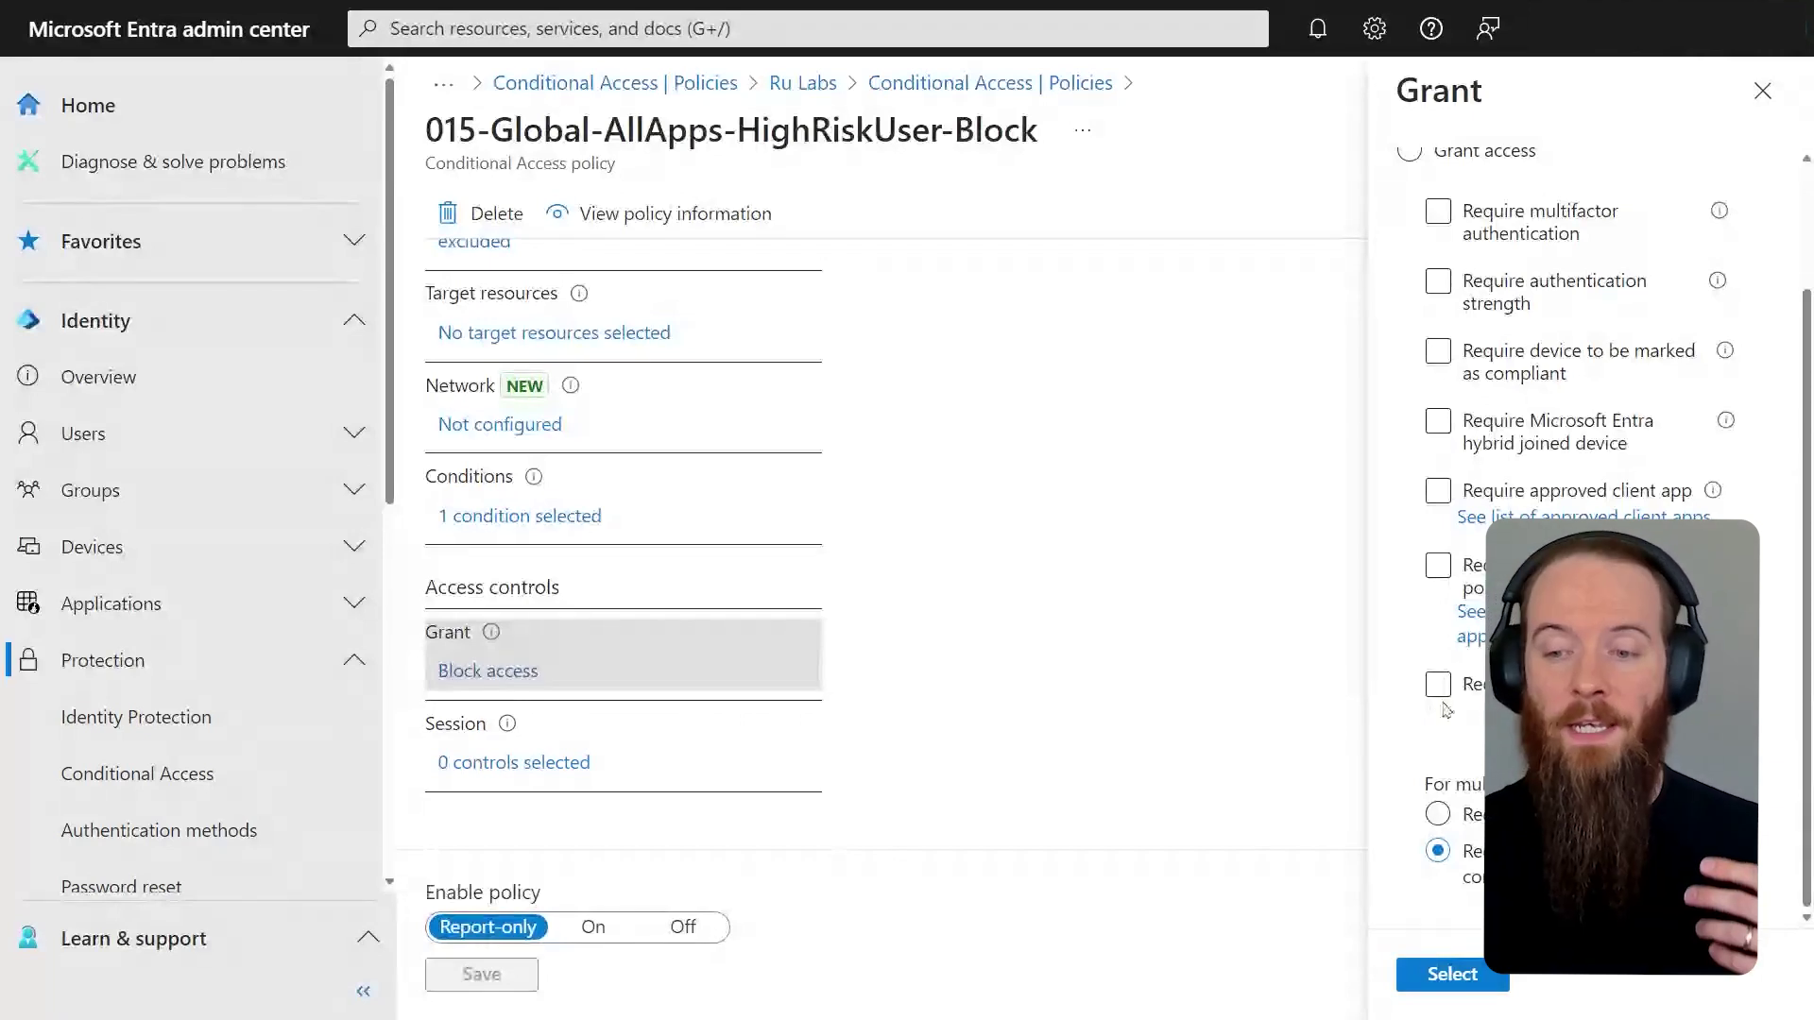
pyautogui.click(1438, 686)
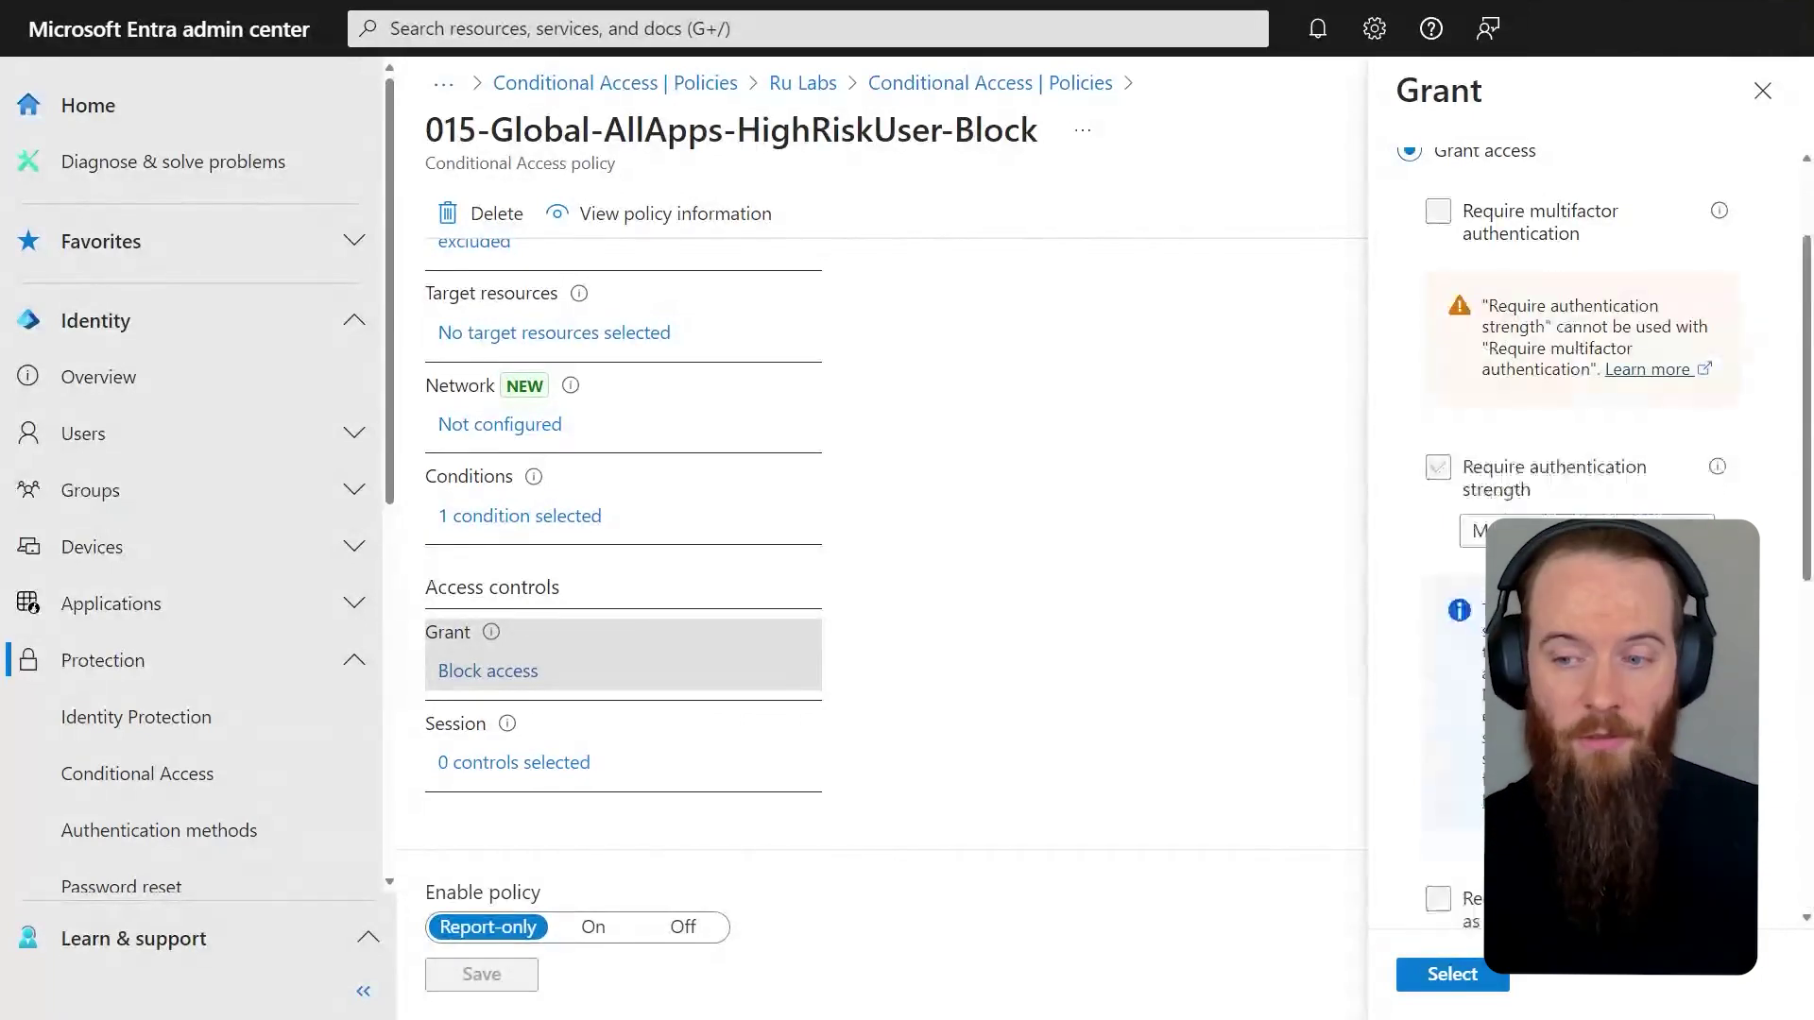
pyautogui.scroll(-4, 1587, 567)
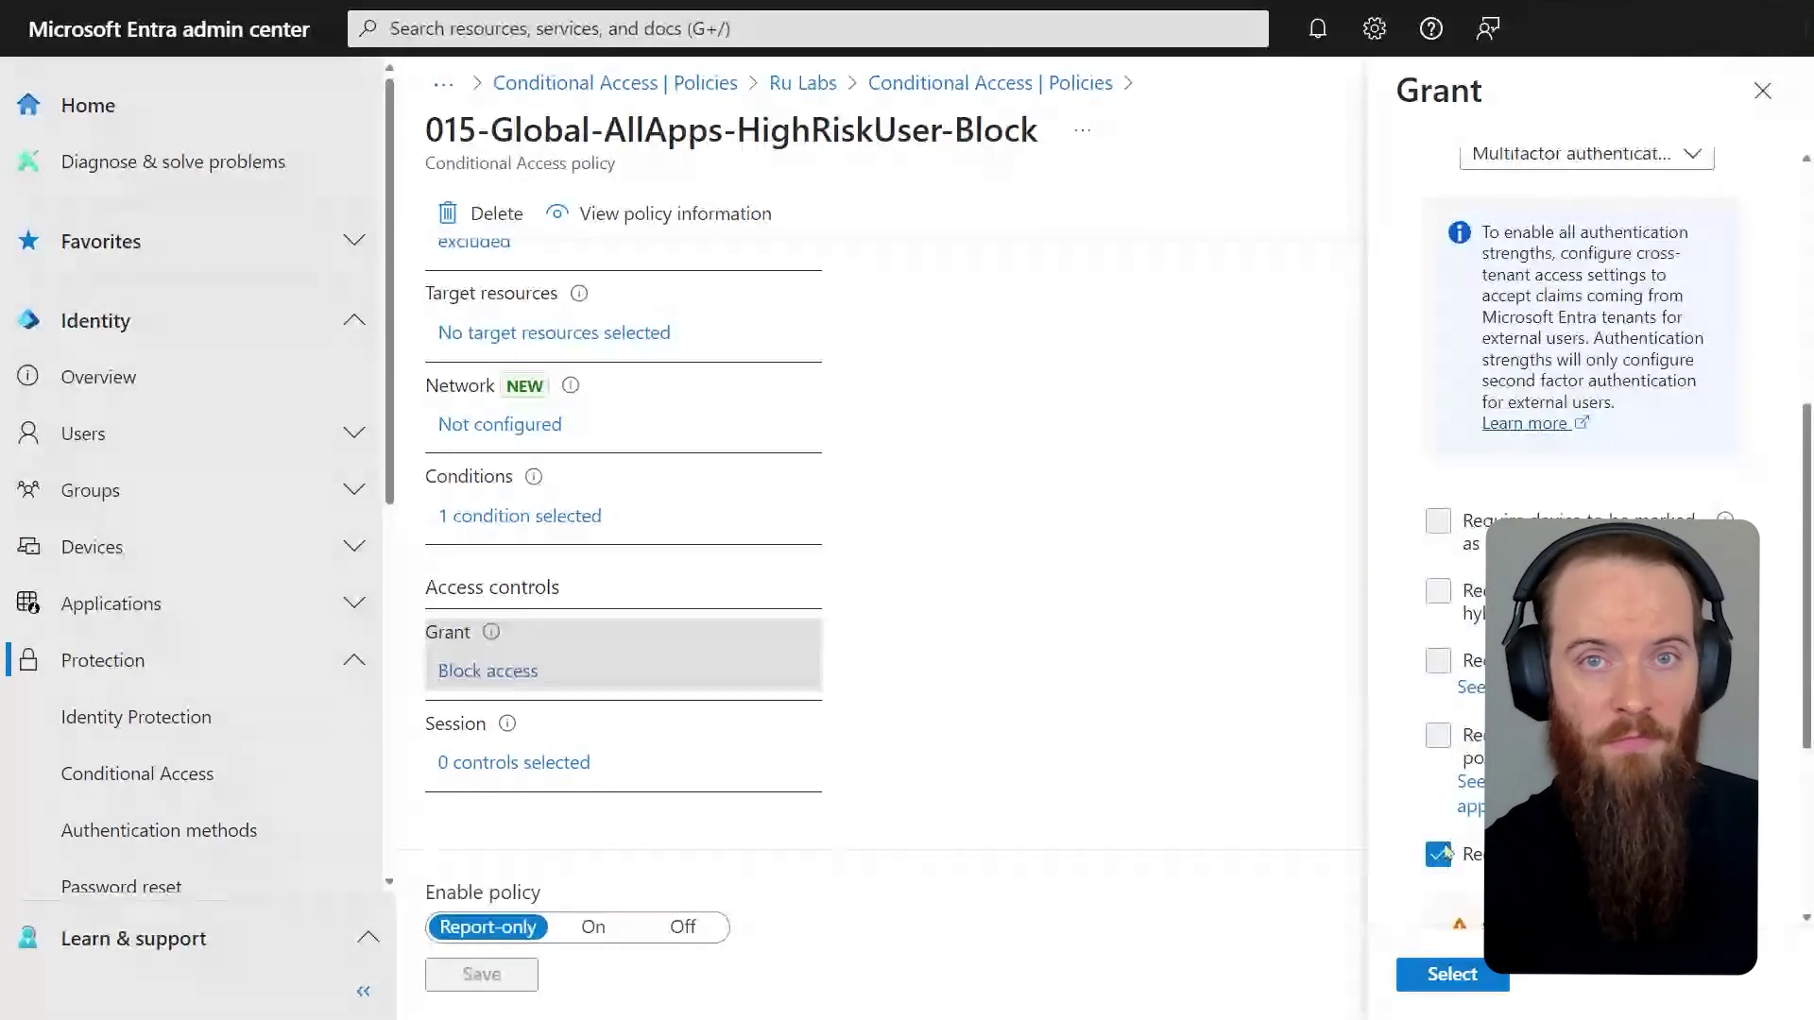
pyautogui.scroll(-3, 1446, 853)
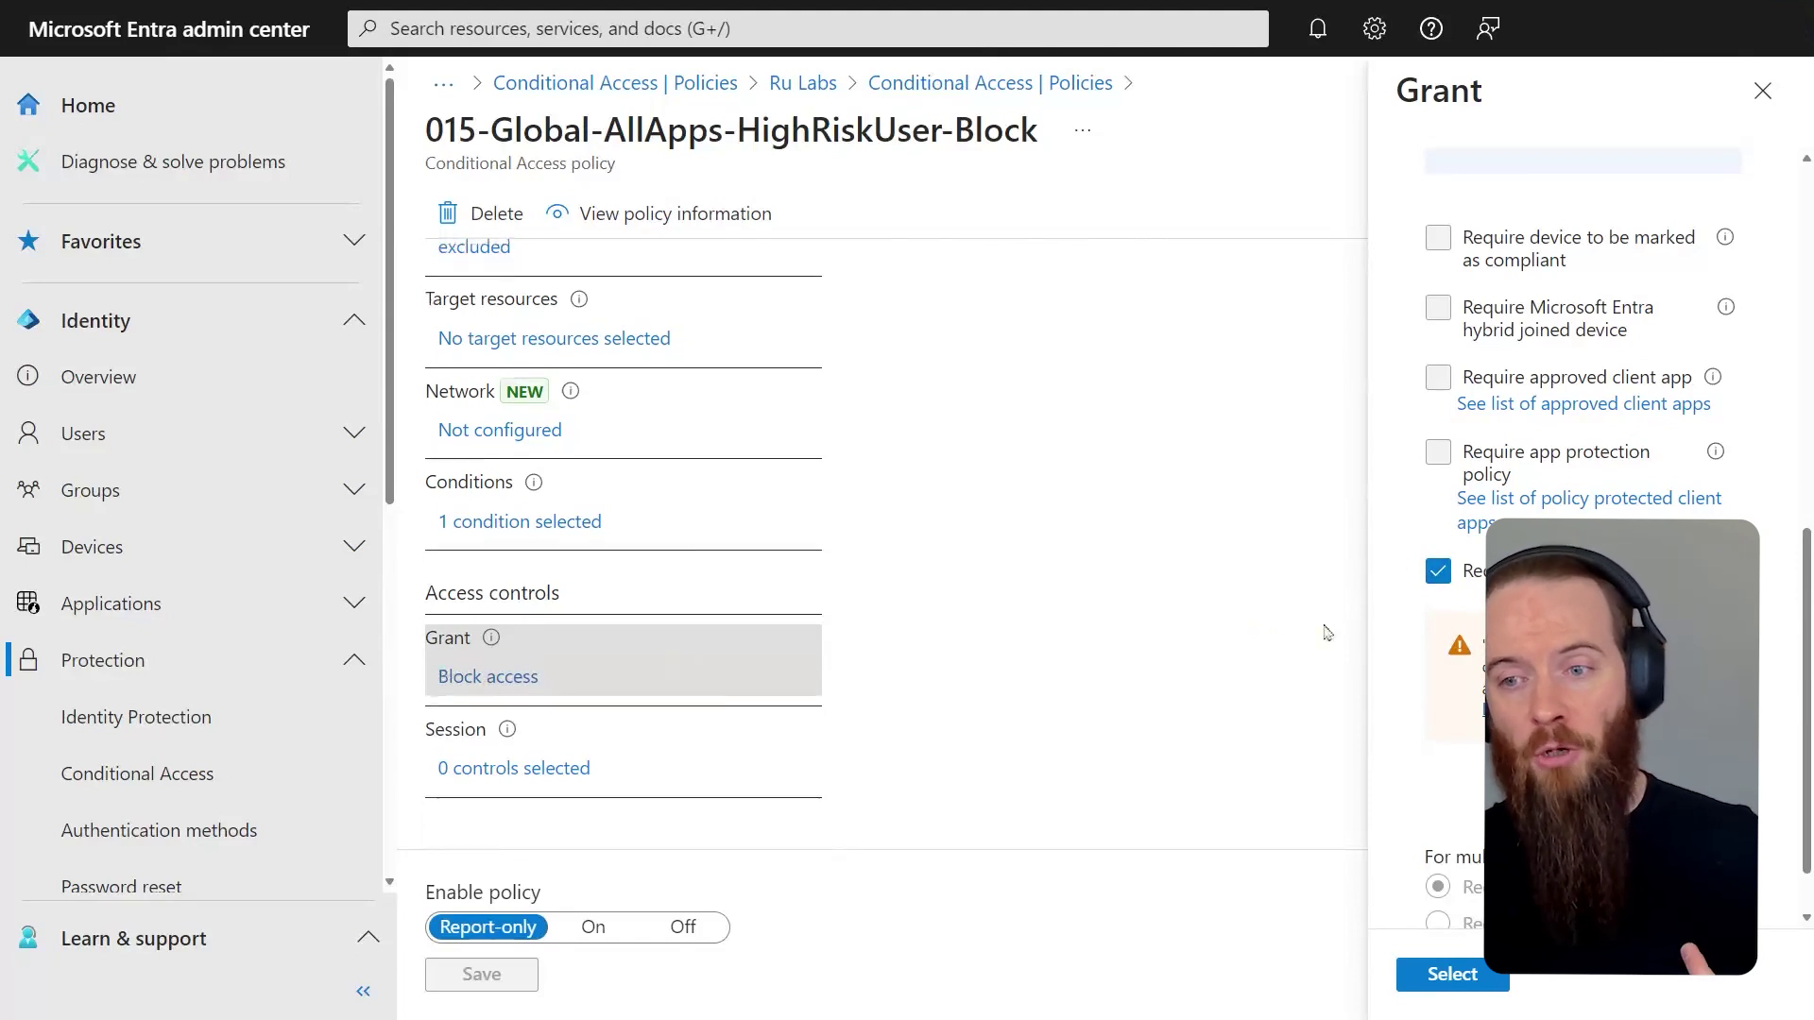
pyautogui.scroll(4, 1228, 624)
pyautogui.scroll(5, 1507, 513)
pyautogui.scroll(1, 1507, 513)
pyautogui.scroll(-4, 1347, 356)
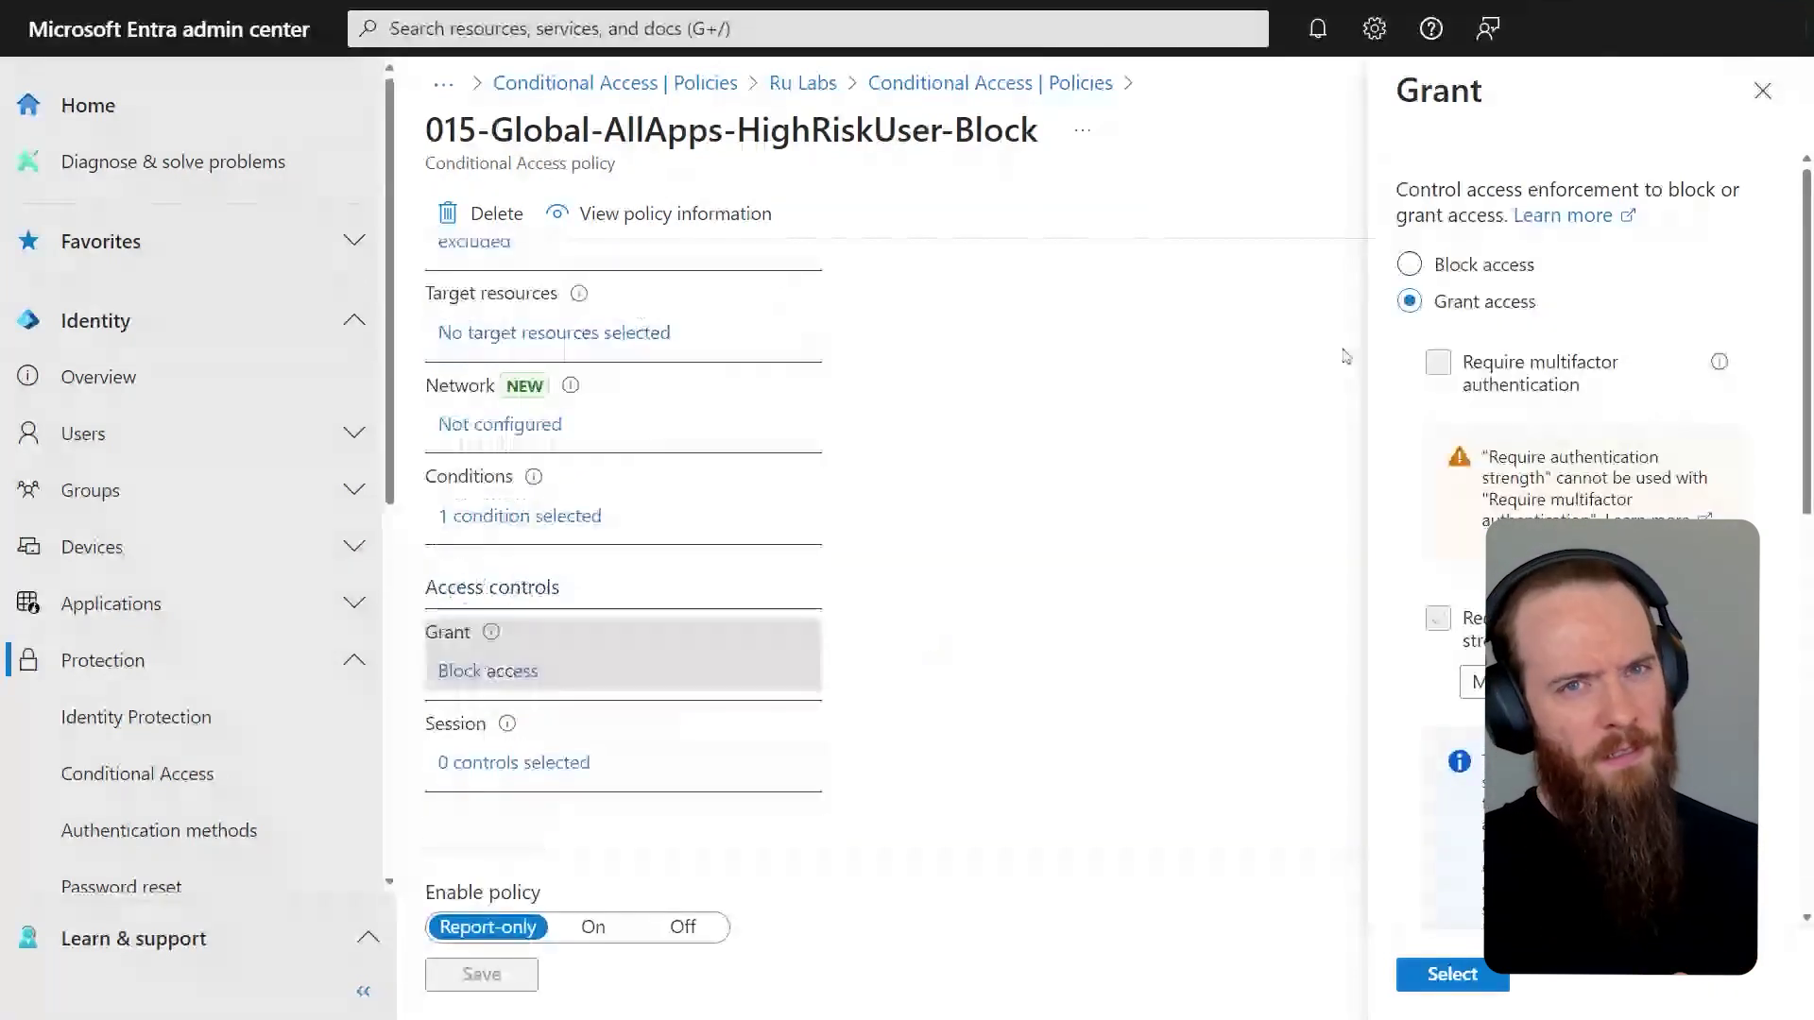
pyautogui.scroll(1, 1153, 477)
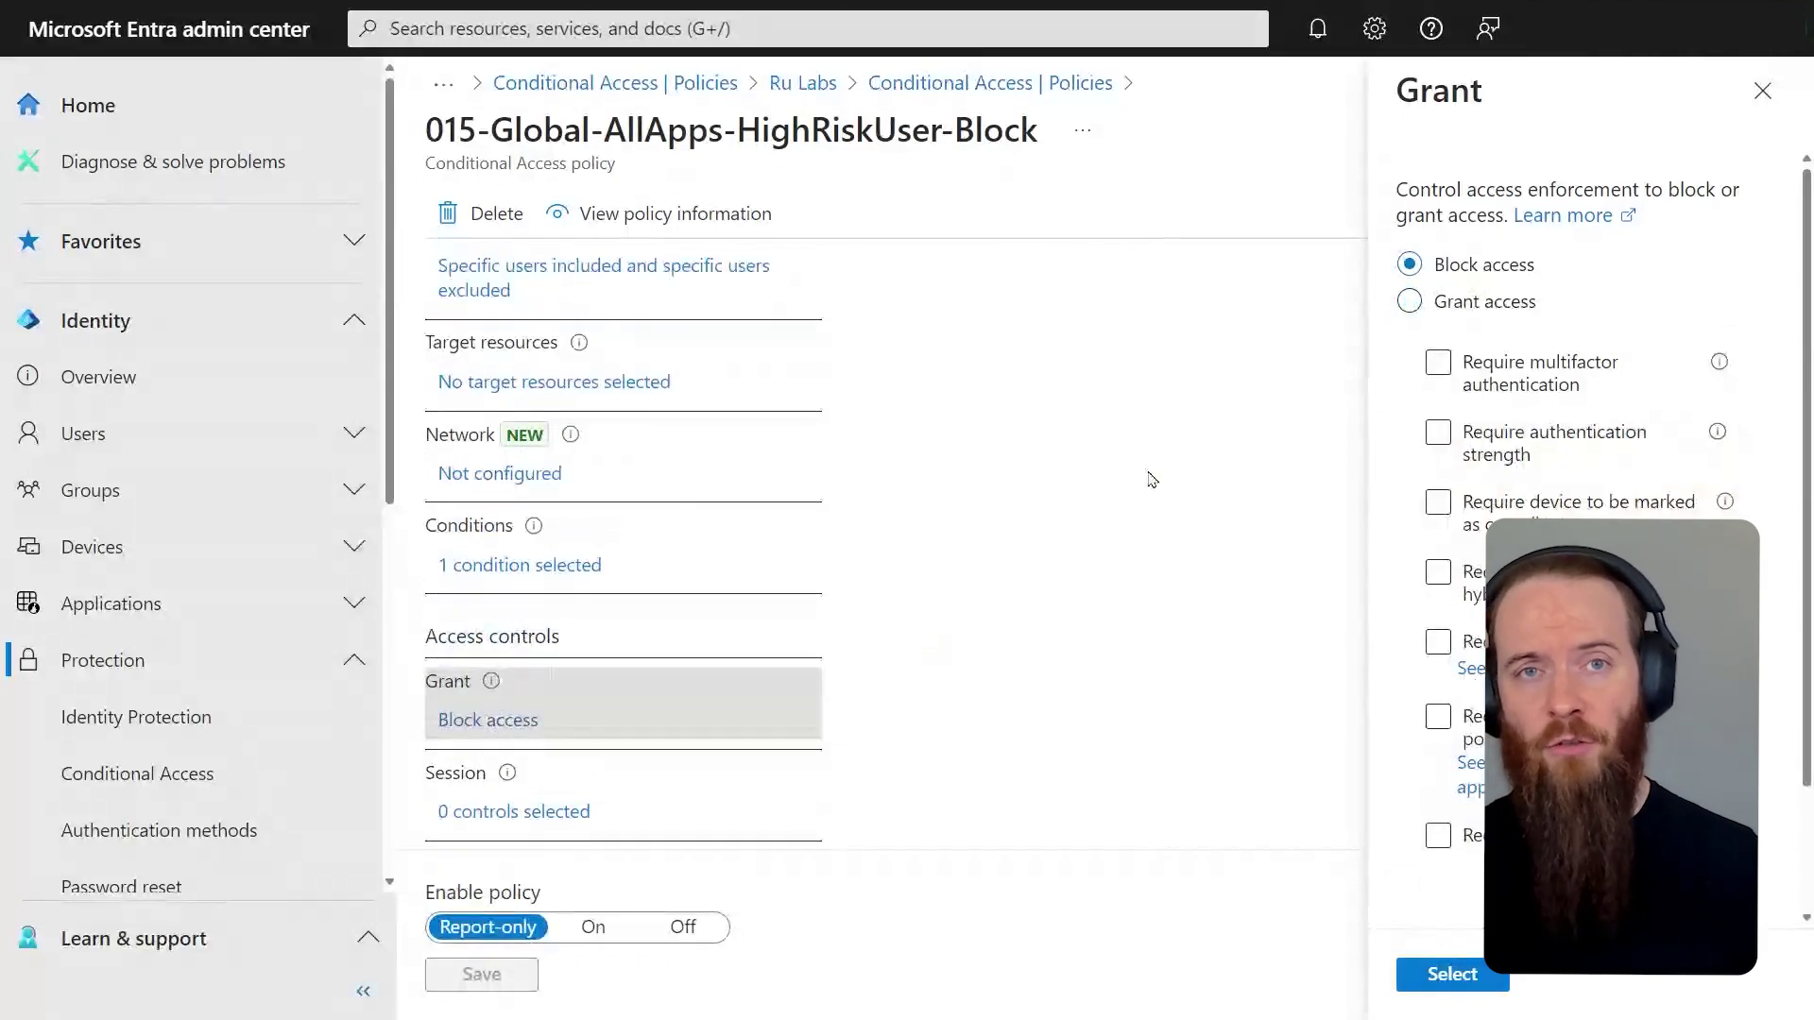
pyautogui.scroll(1, 1151, 479)
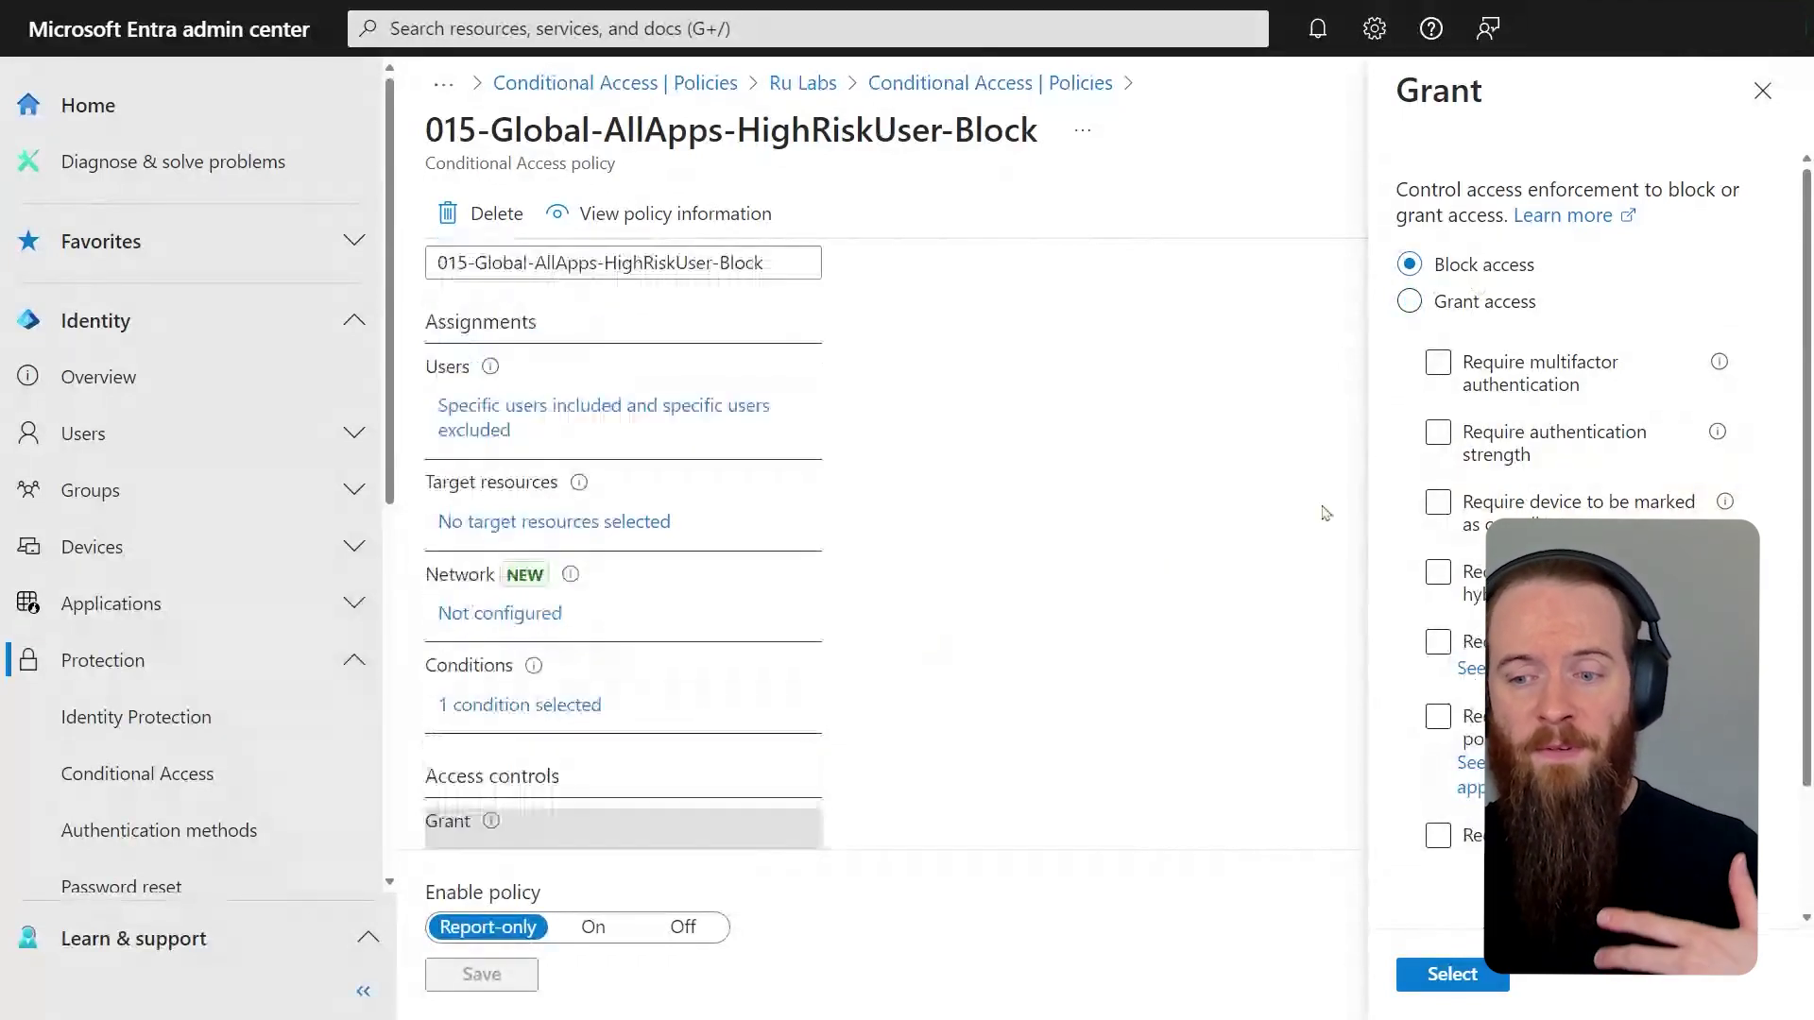
pyautogui.scroll(-2, 1507, 513)
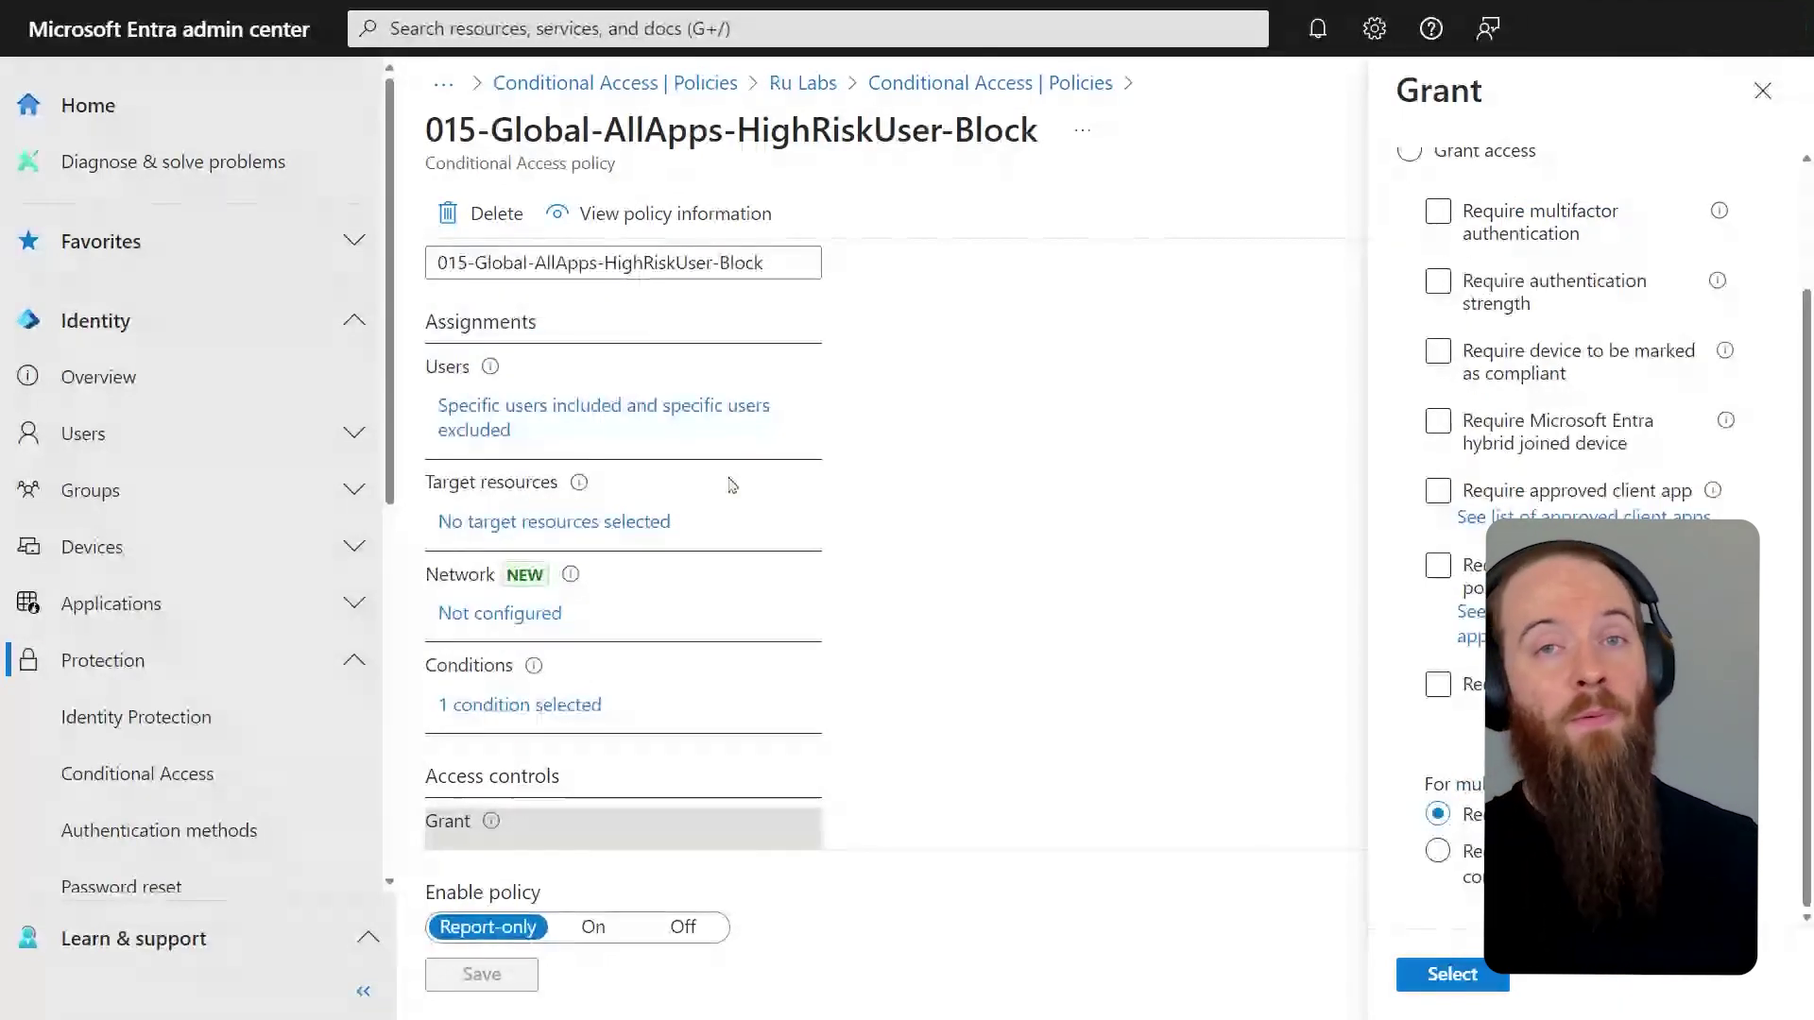
# Discard the grant edits, verify CA-EmergencyAccess is excluded from policy 015, and return to the policy list.
pyautogui.click(668, 410)
pyautogui.click(1000, 114)
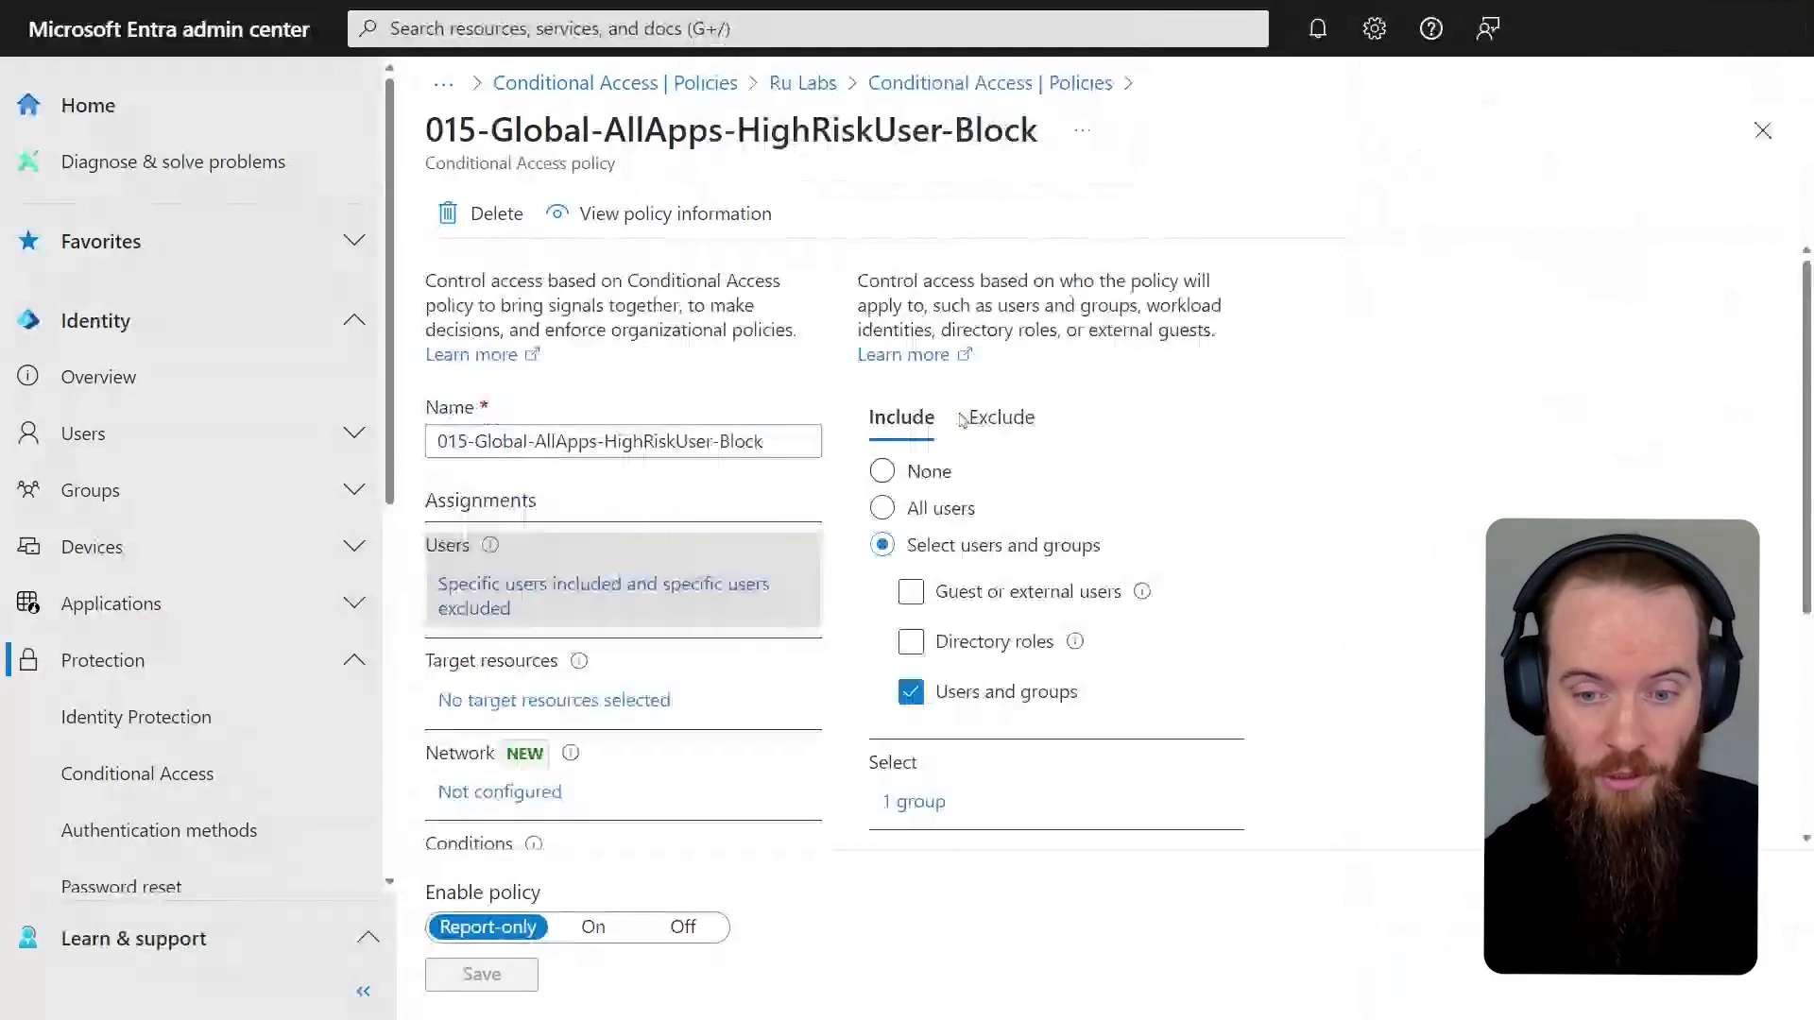
pyautogui.click(964, 418)
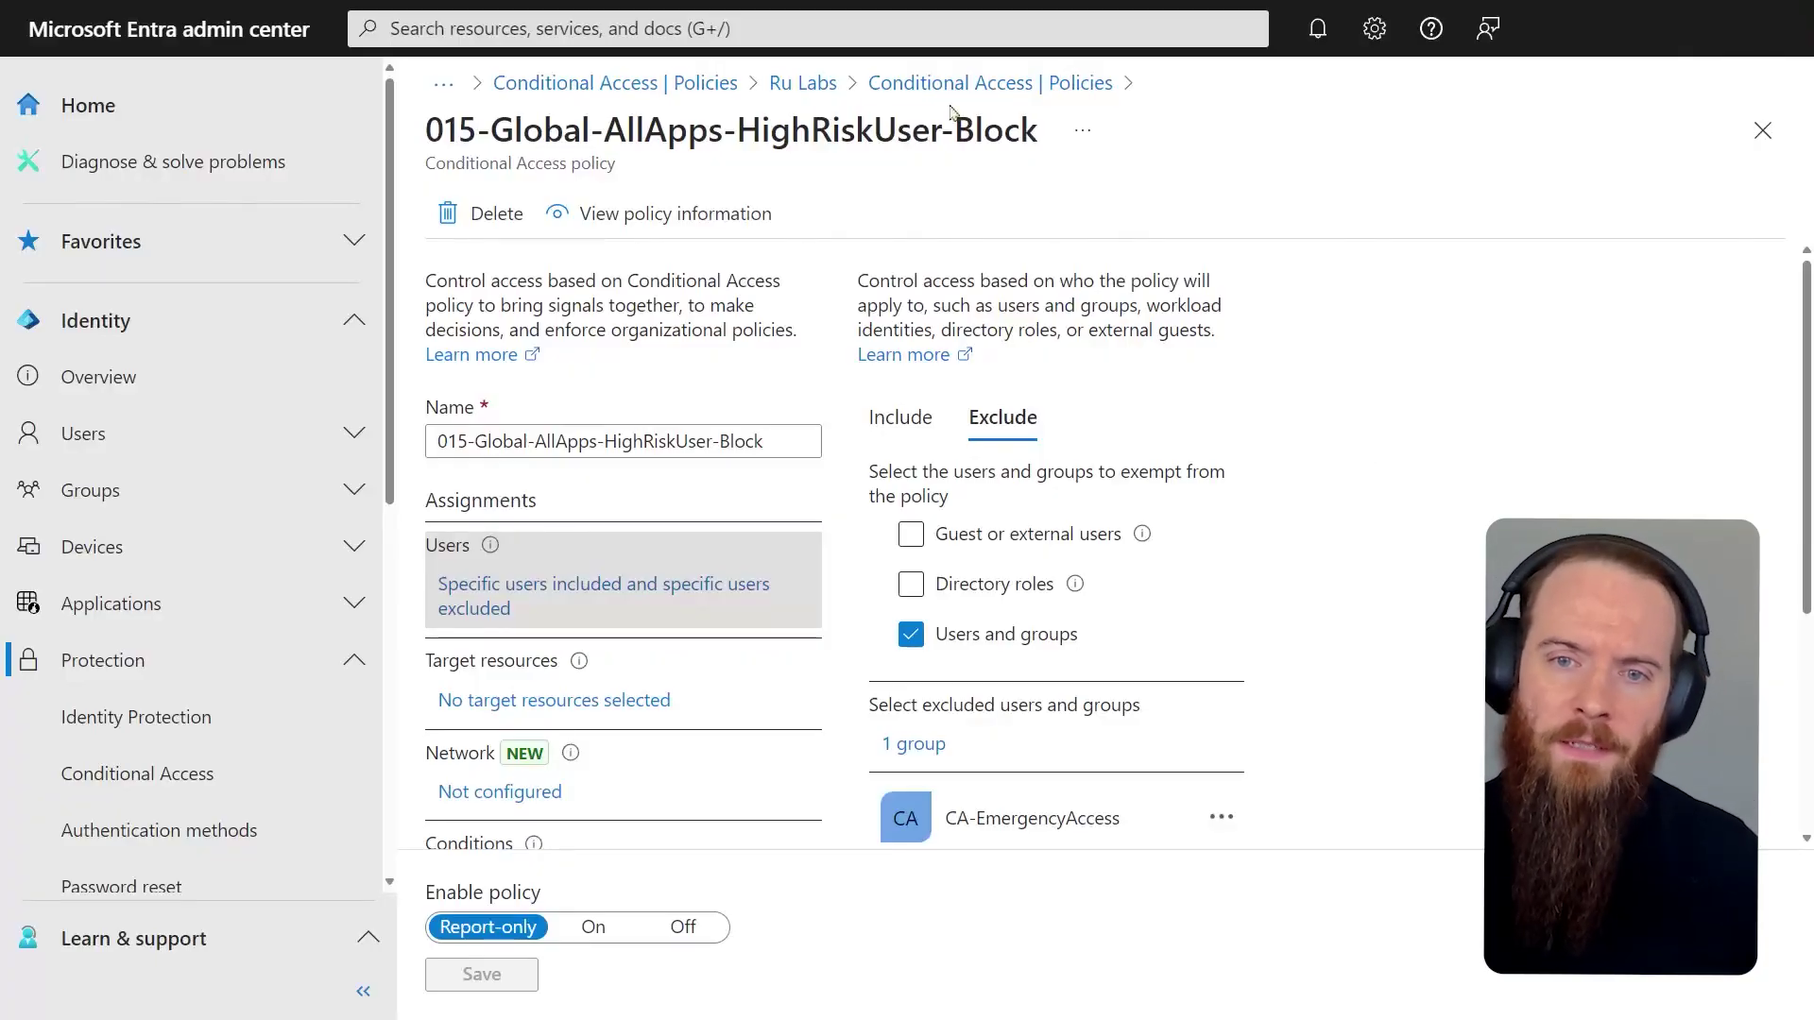
pyautogui.click(952, 85)
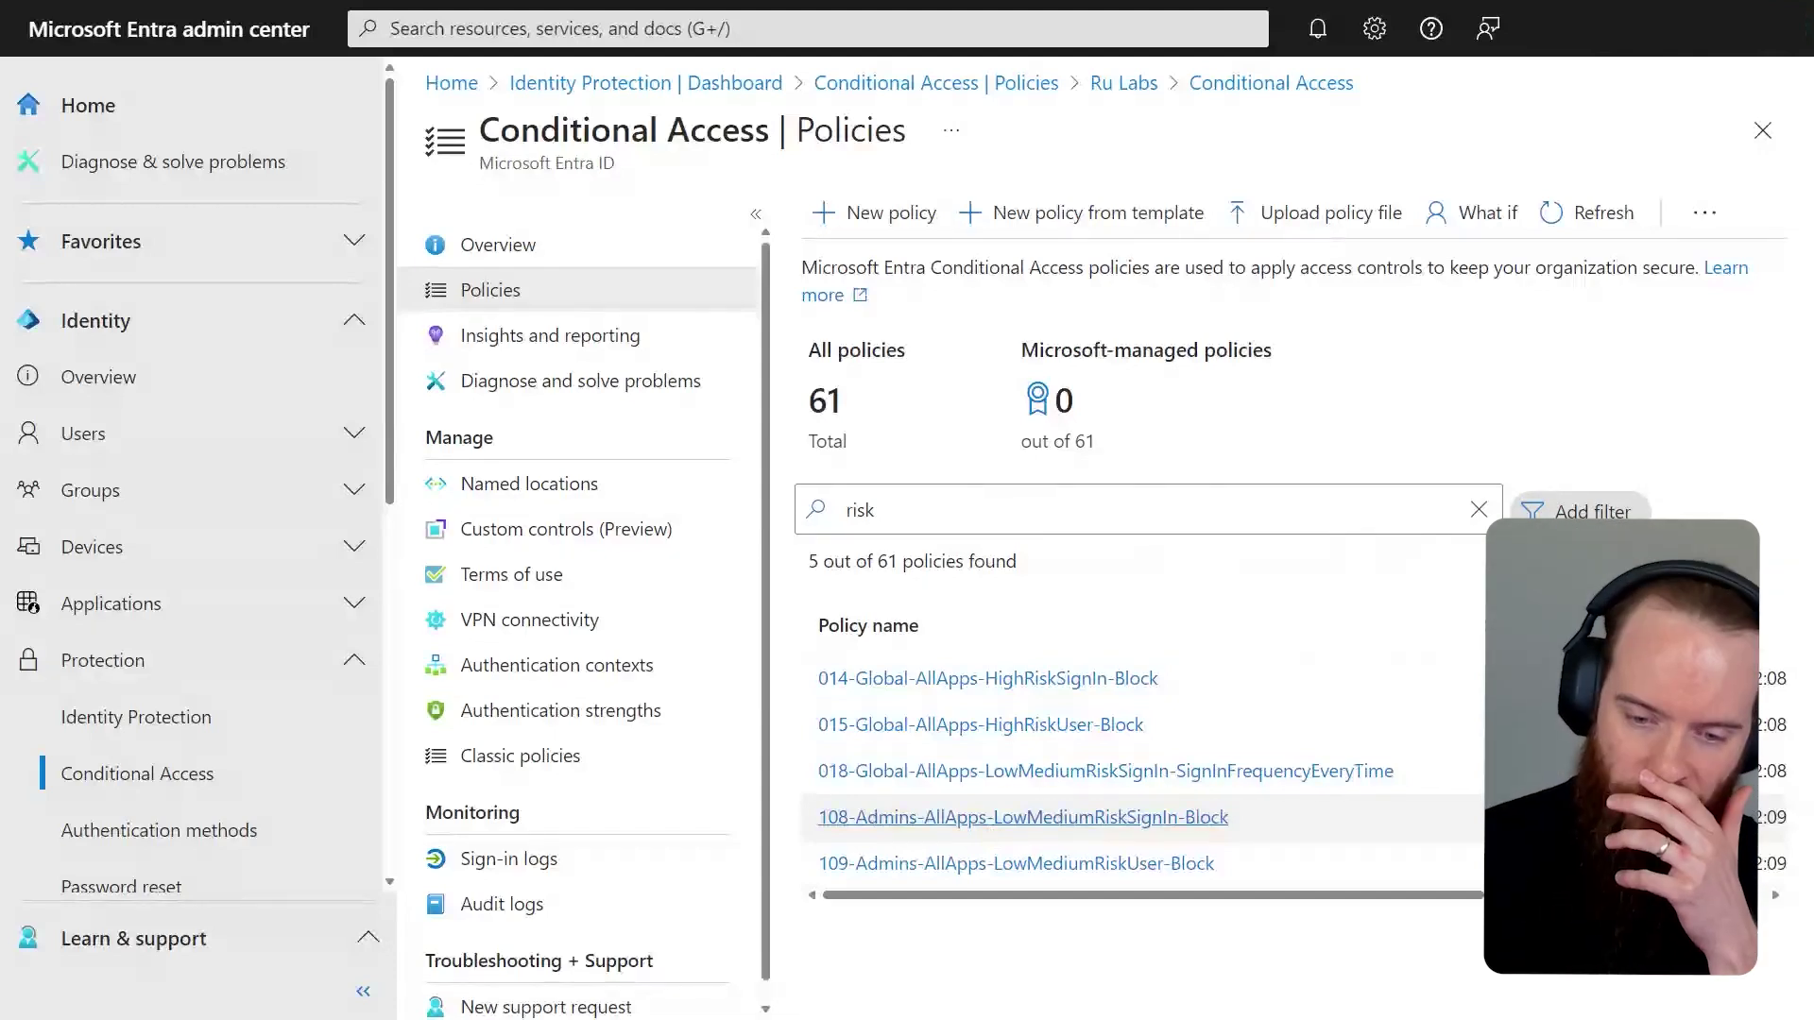
pyautogui.click(1134, 856)
pyautogui.scroll(-3, 607, 661)
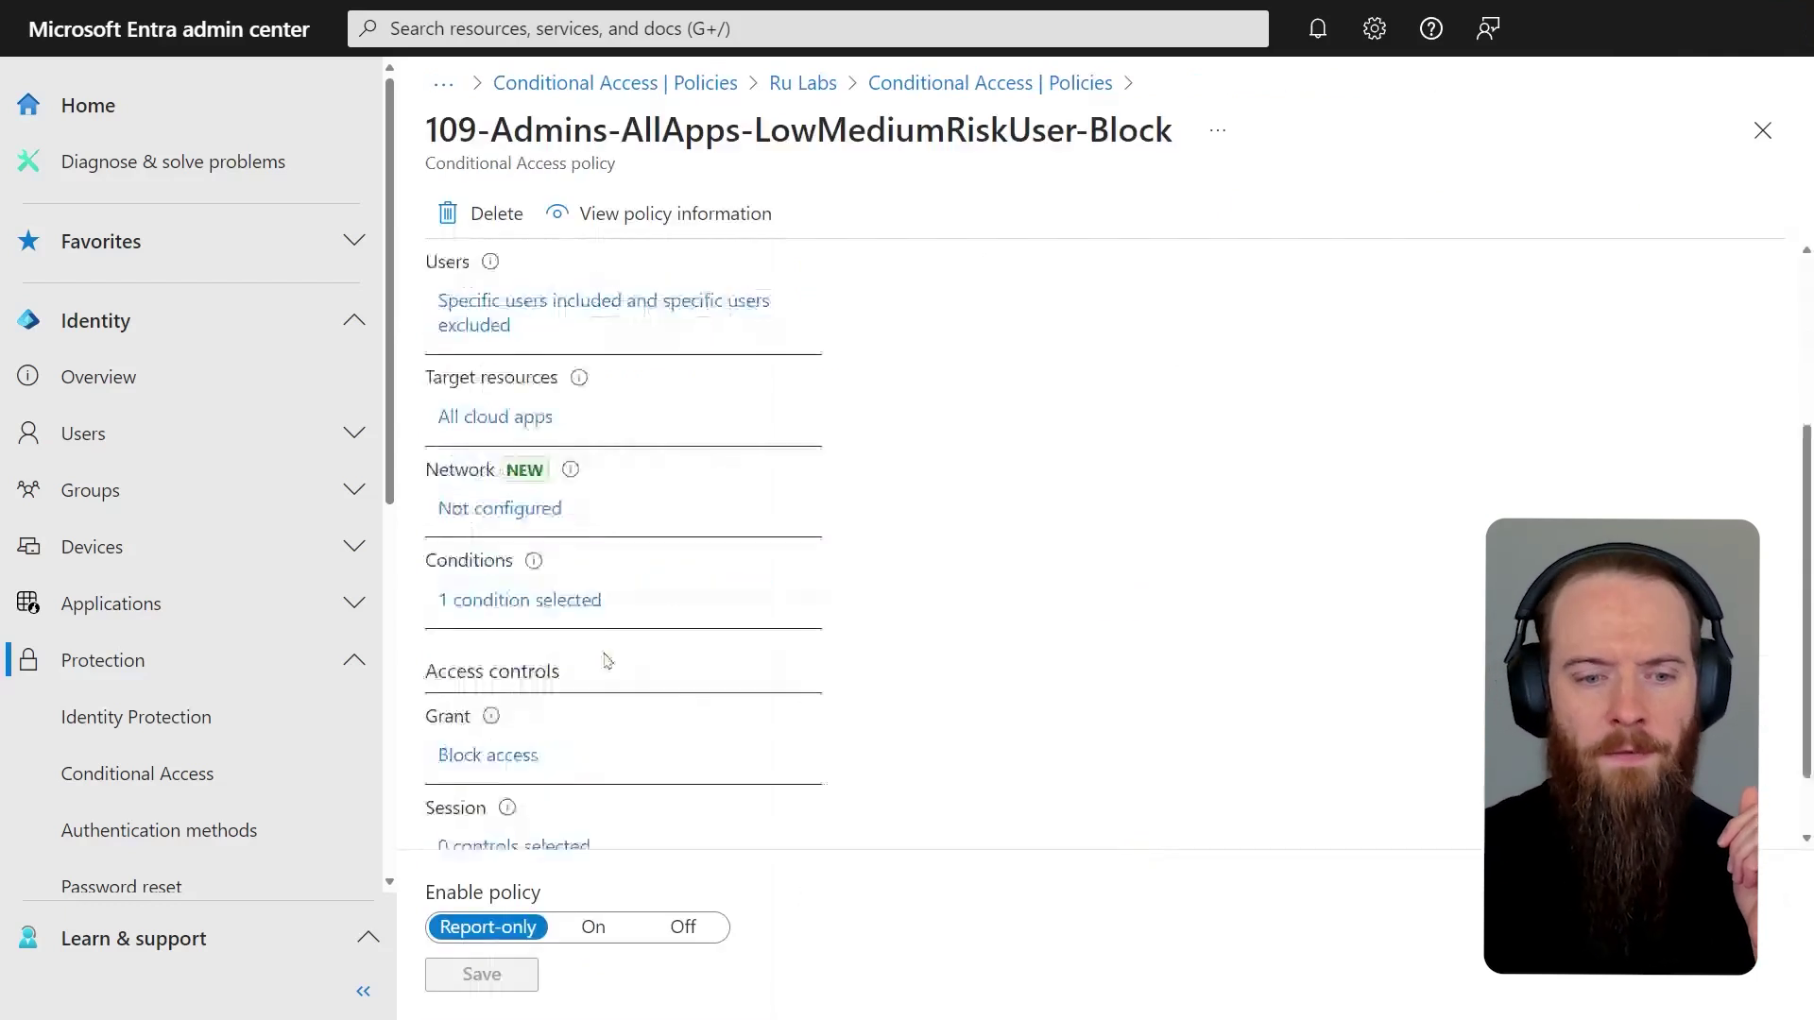
pyautogui.click(539, 604)
pyautogui.click(912, 469)
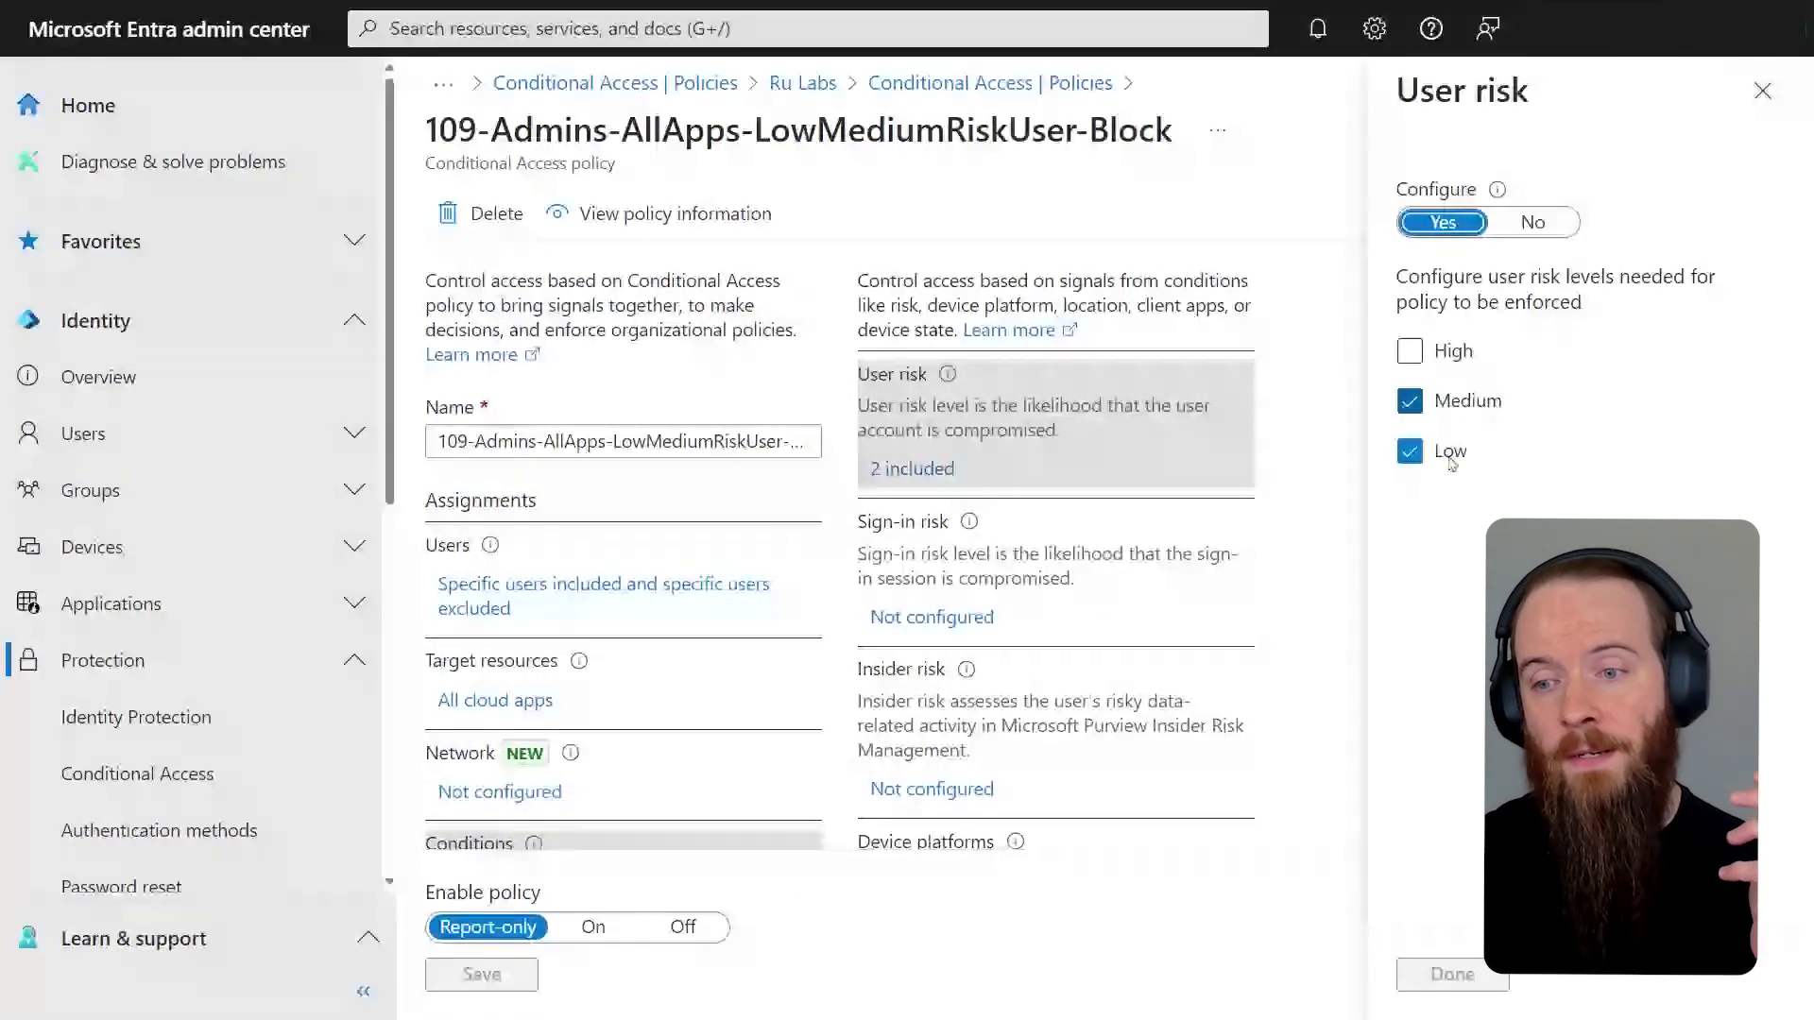
pyautogui.scroll(-5, 583, 691)
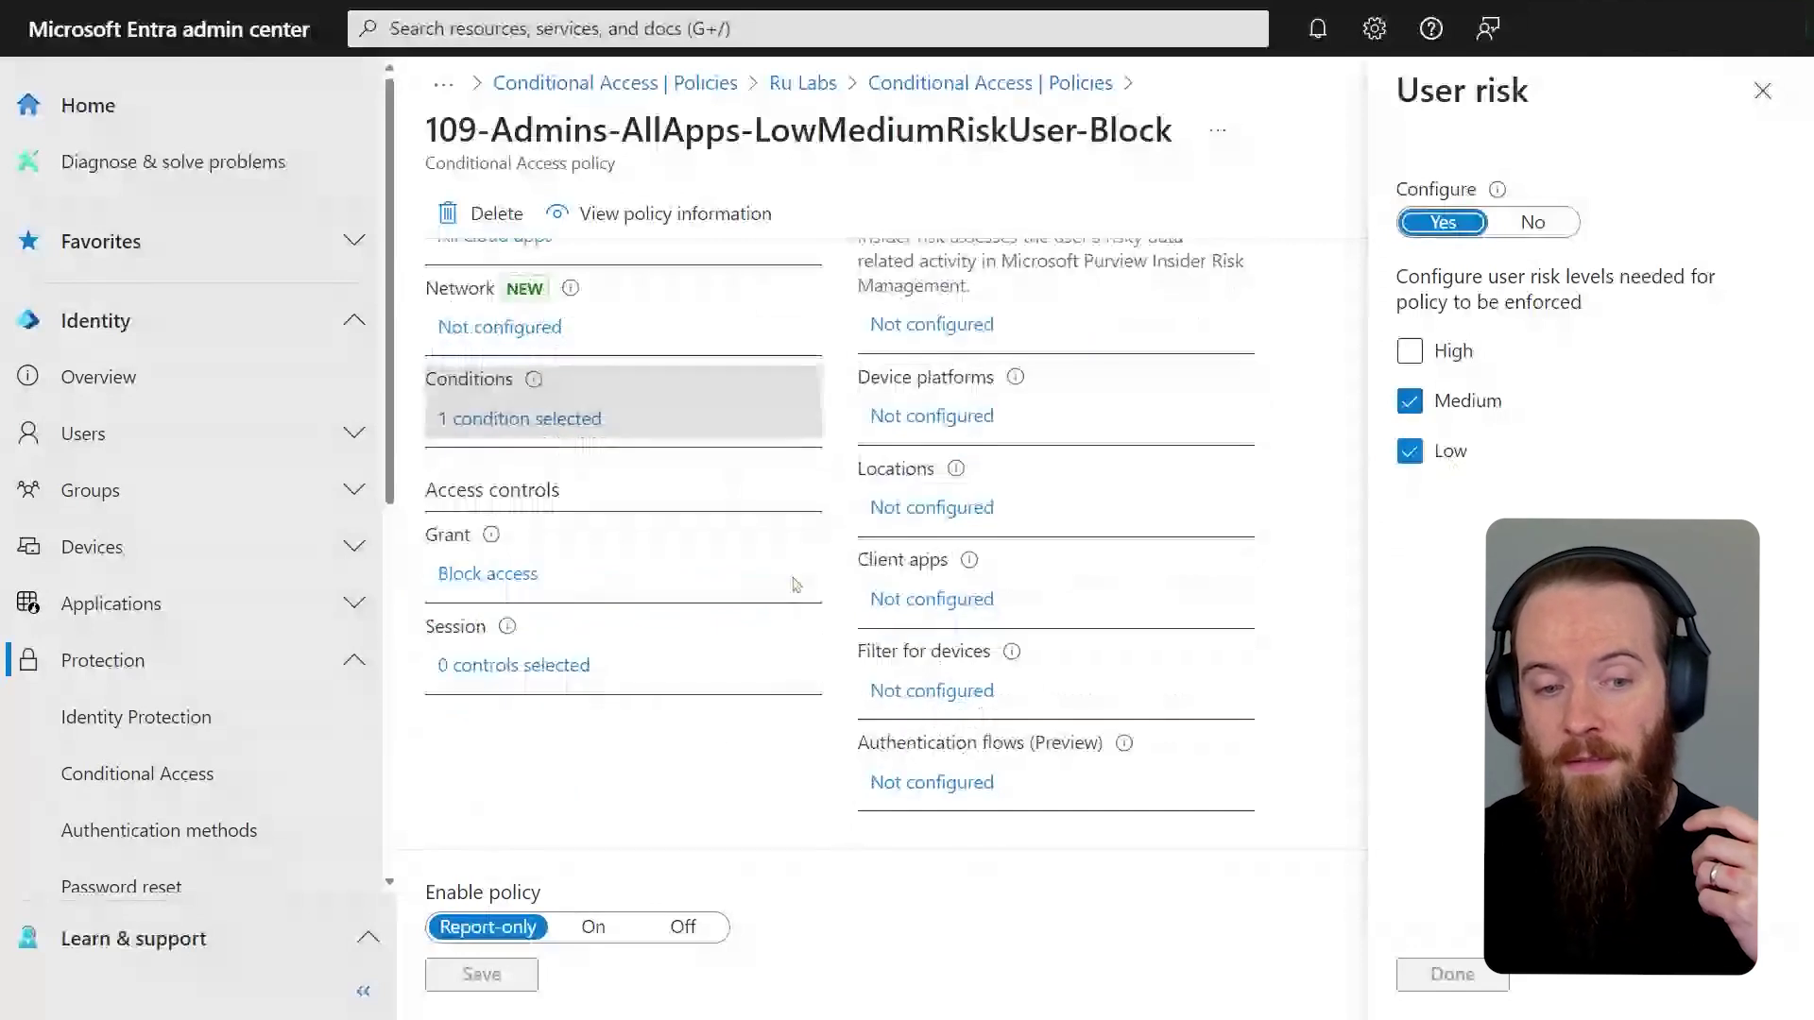
pyautogui.click(1000, 87)
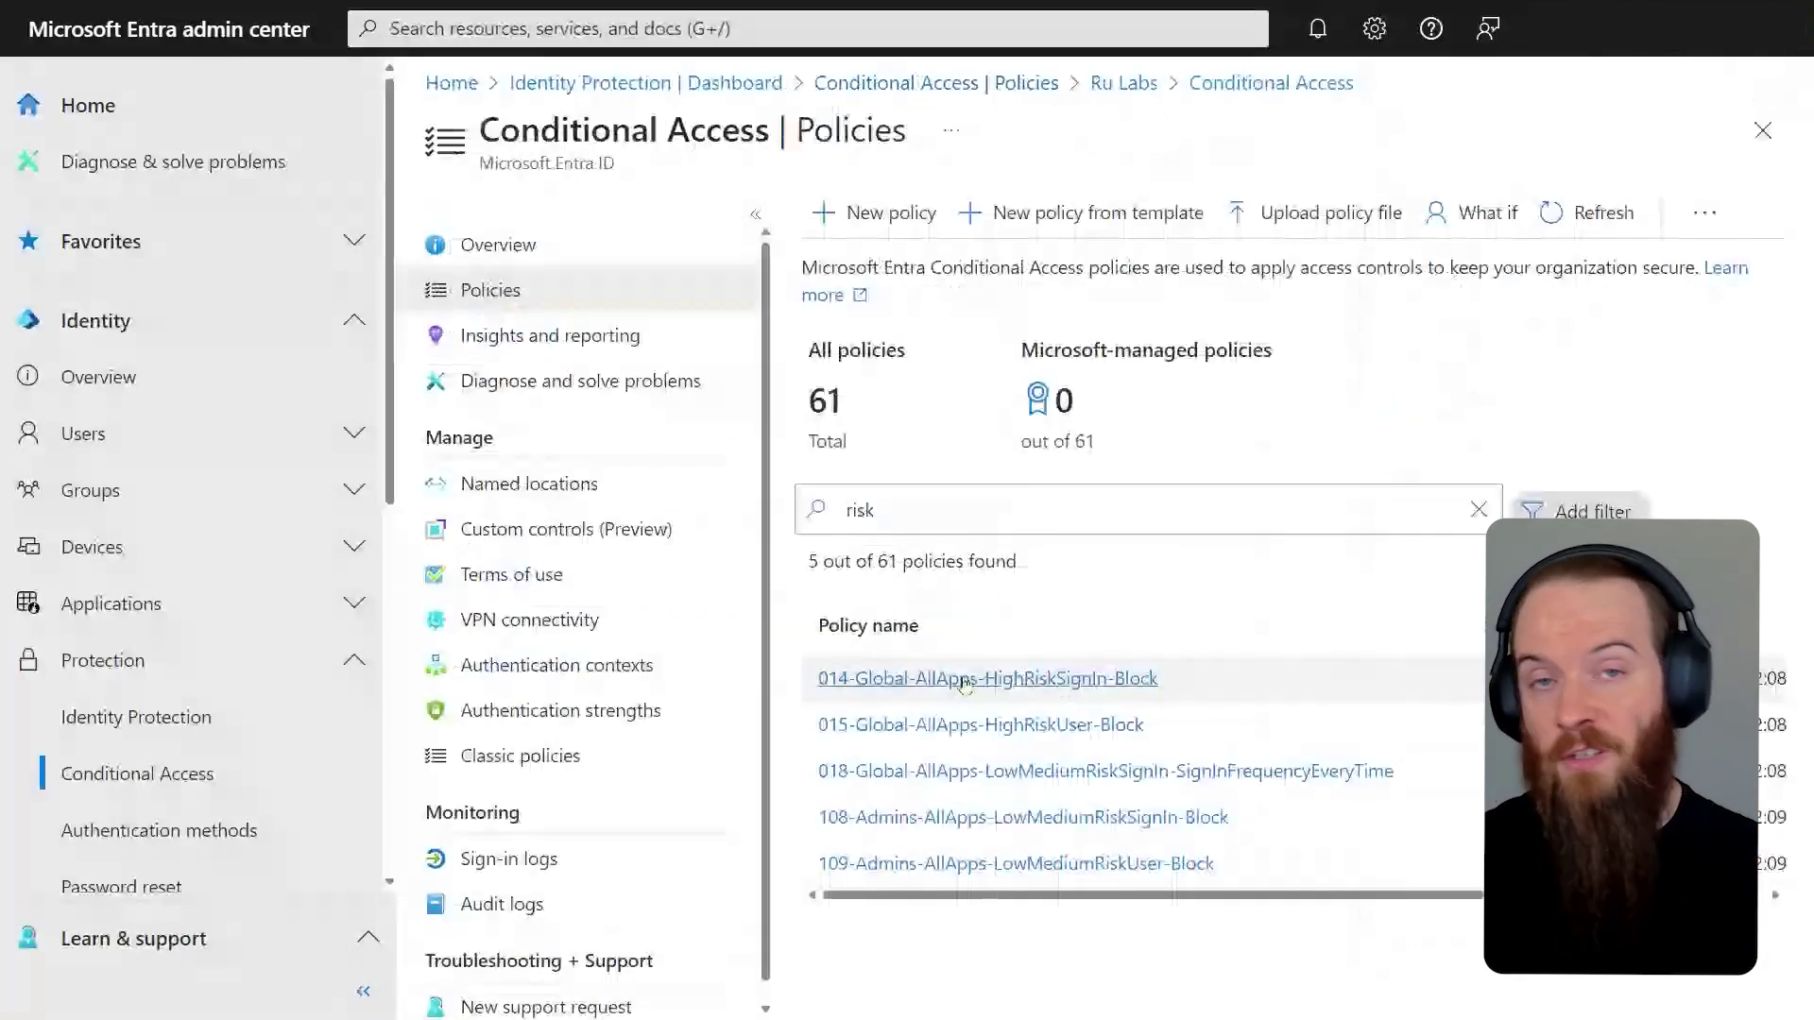
# Reopen policy 015 and display its user risk condition, which includes only High.
pyautogui.click(965, 718)
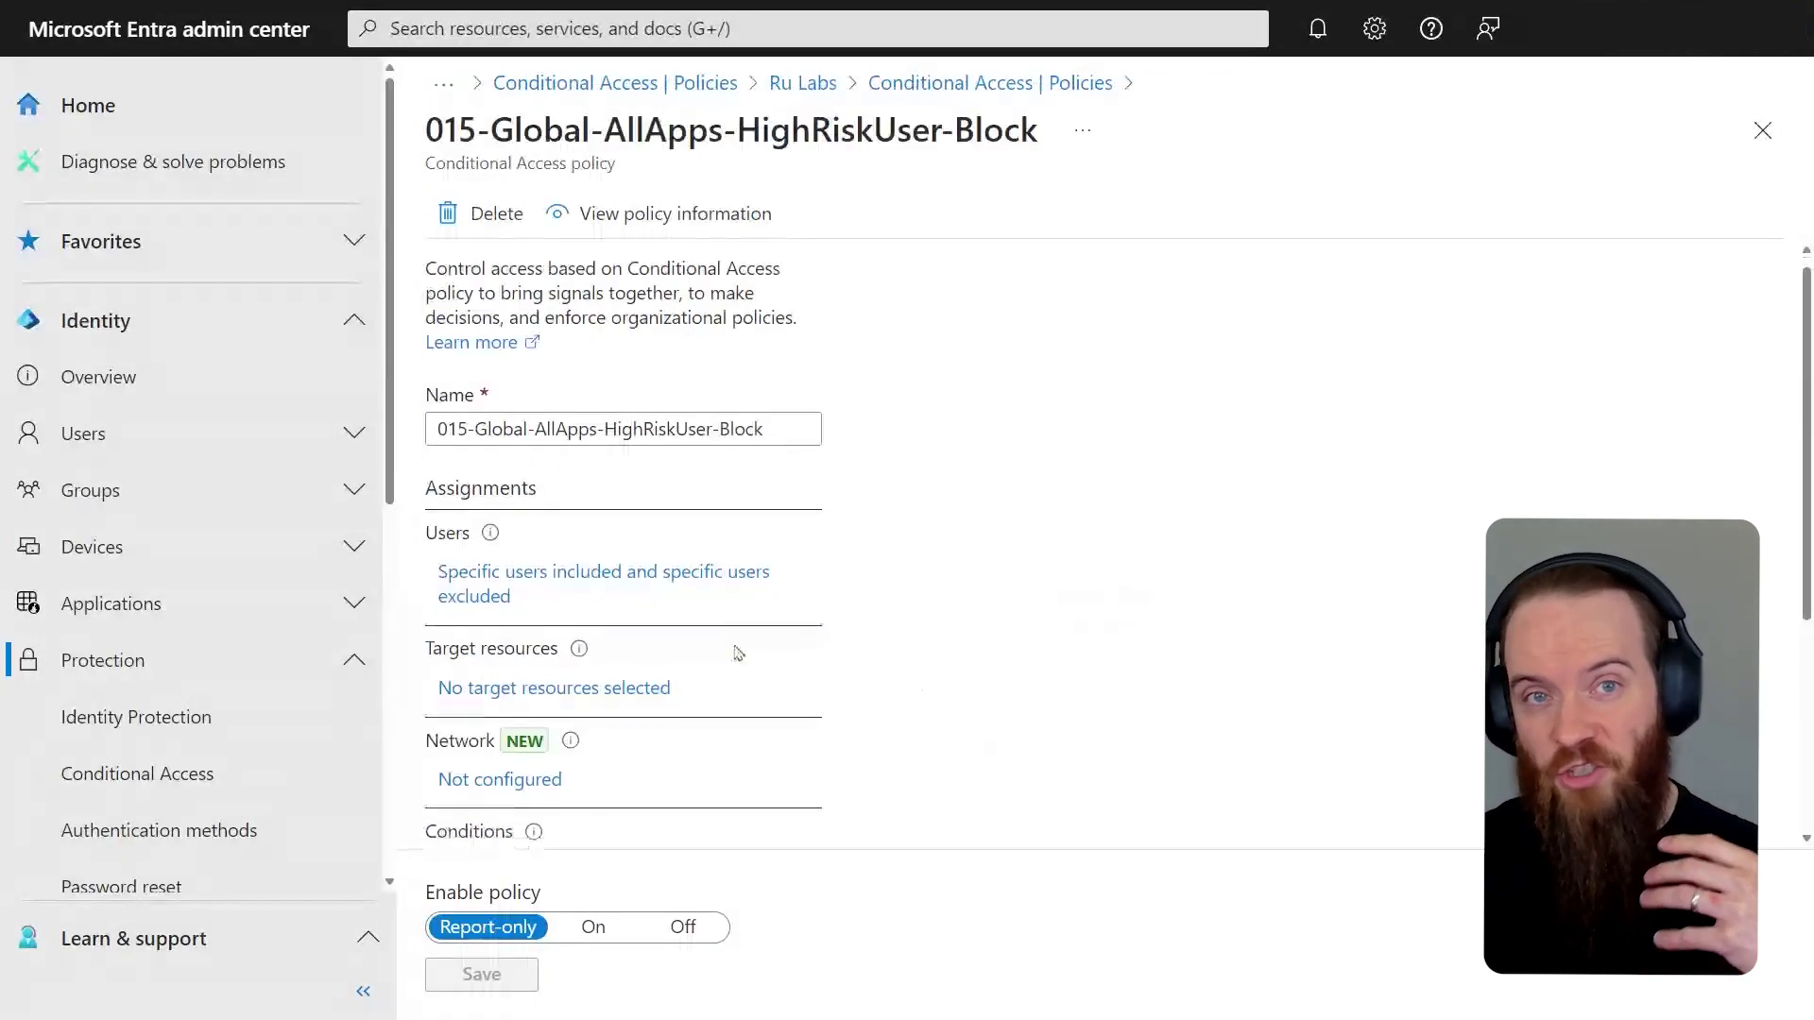
pyautogui.scroll(-2, 733, 651)
pyautogui.click(544, 699)
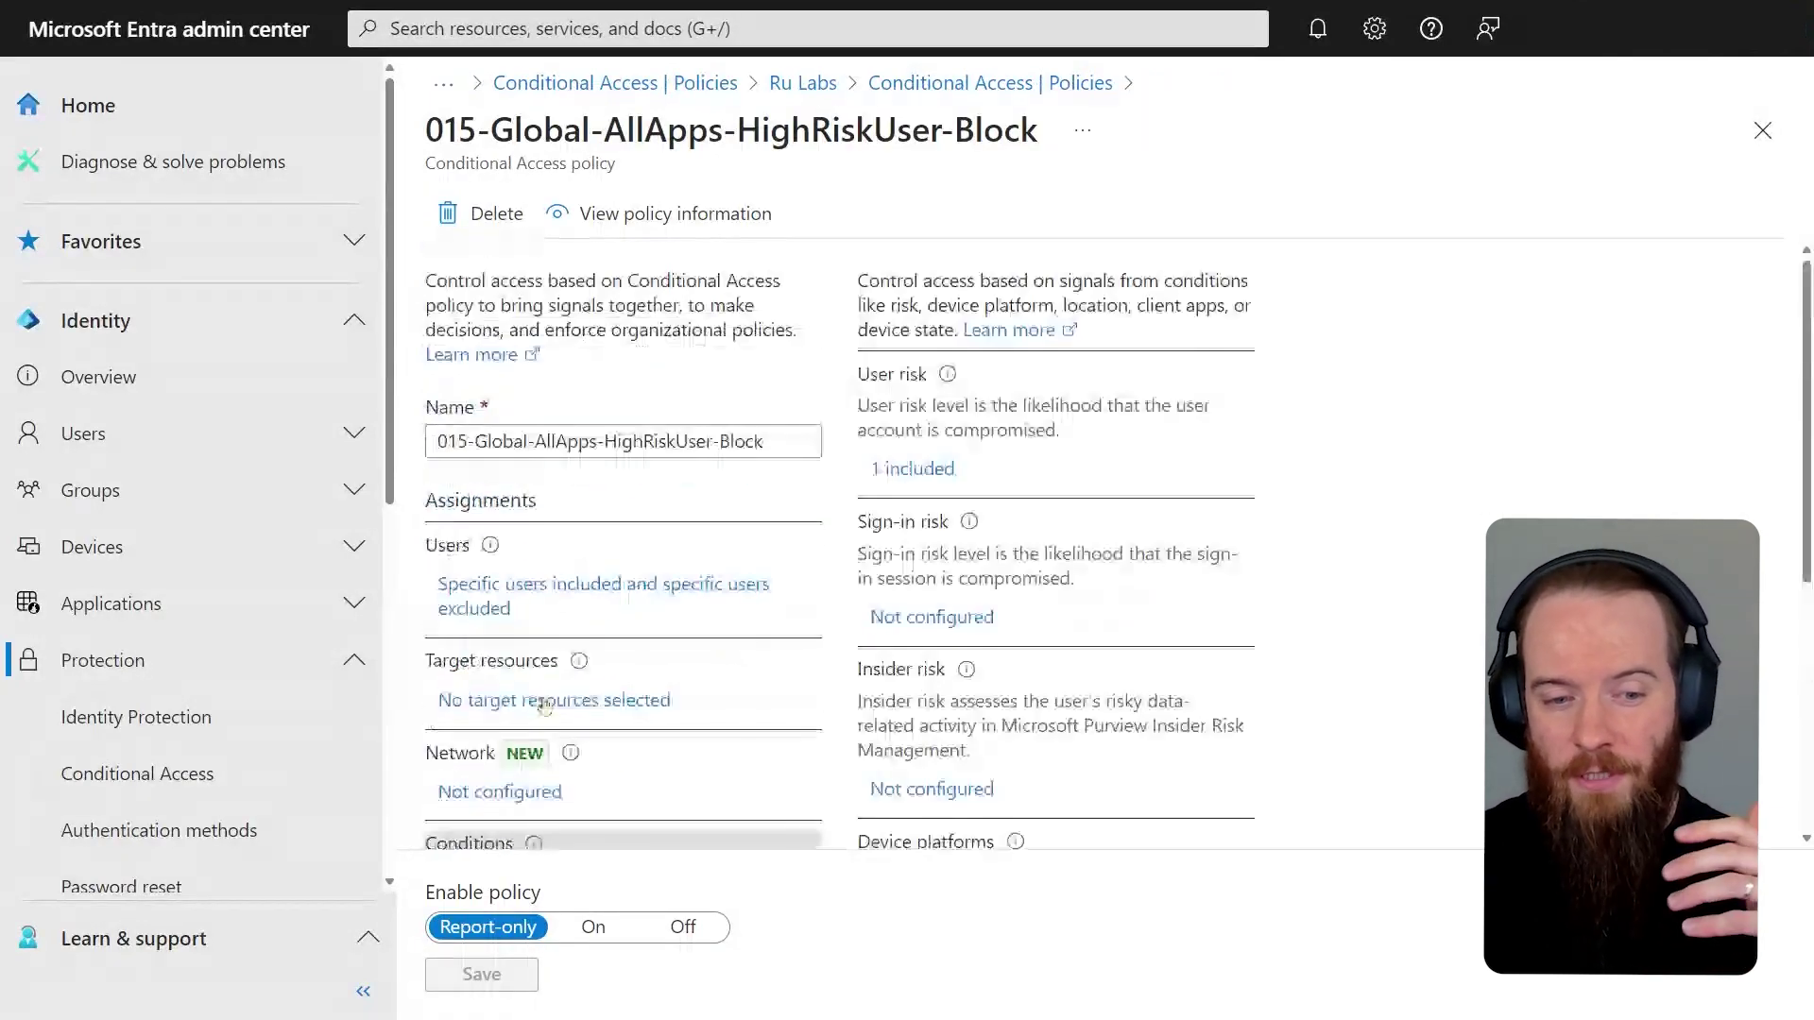
pyautogui.click(915, 470)
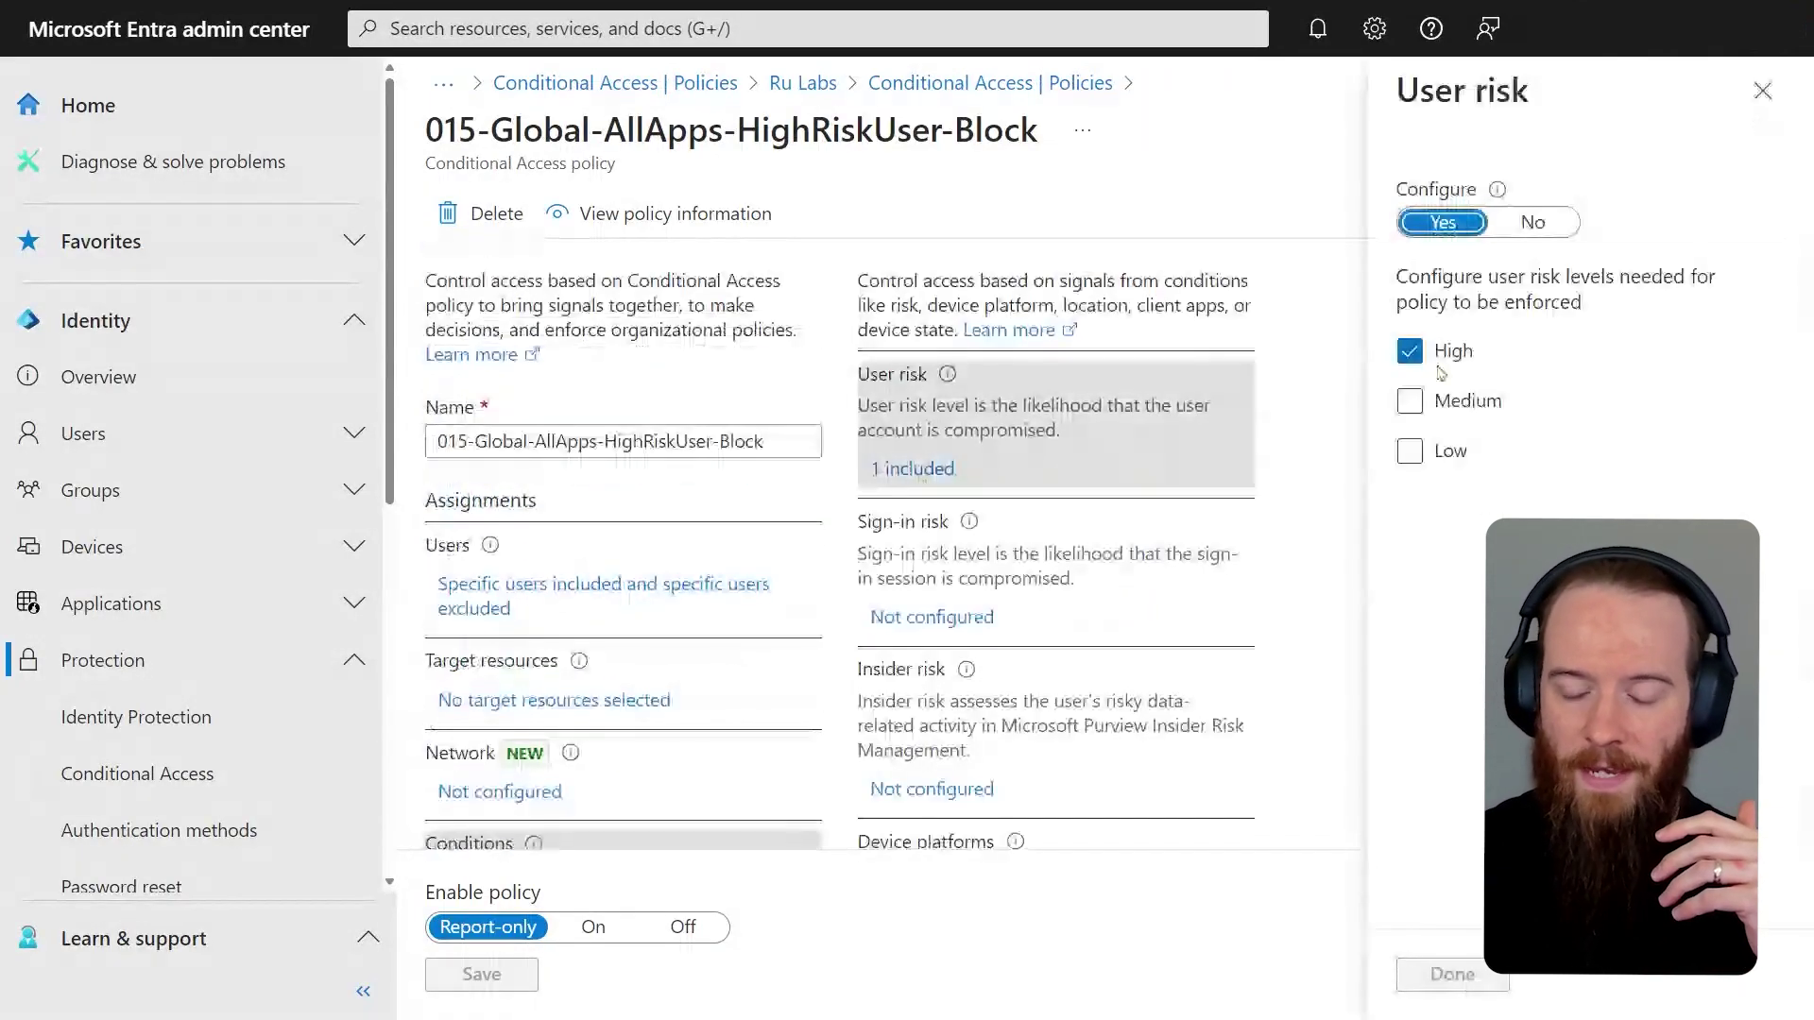